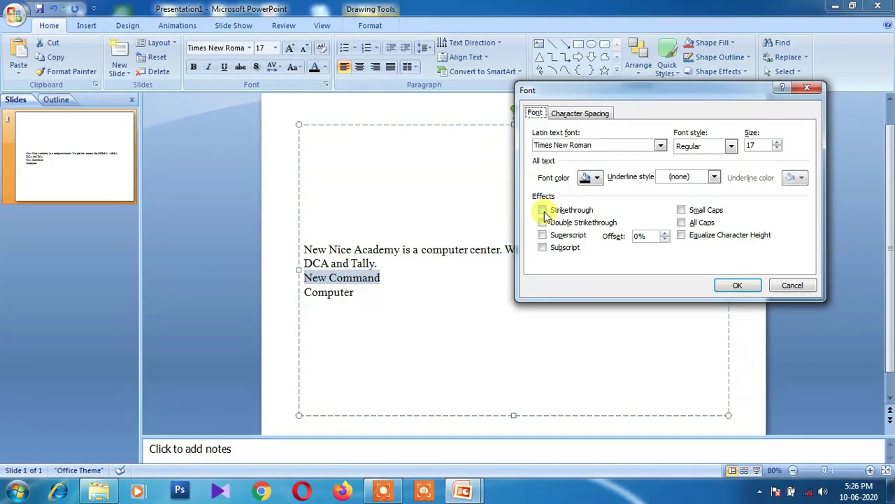
# Set the font style of the "New Command" line to Bold
pyautogui.click(731, 147)
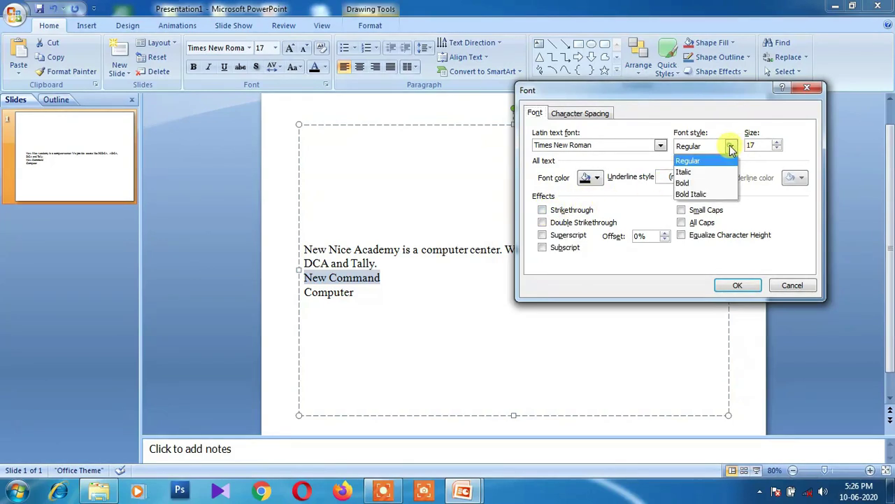
pyautogui.click(692, 183)
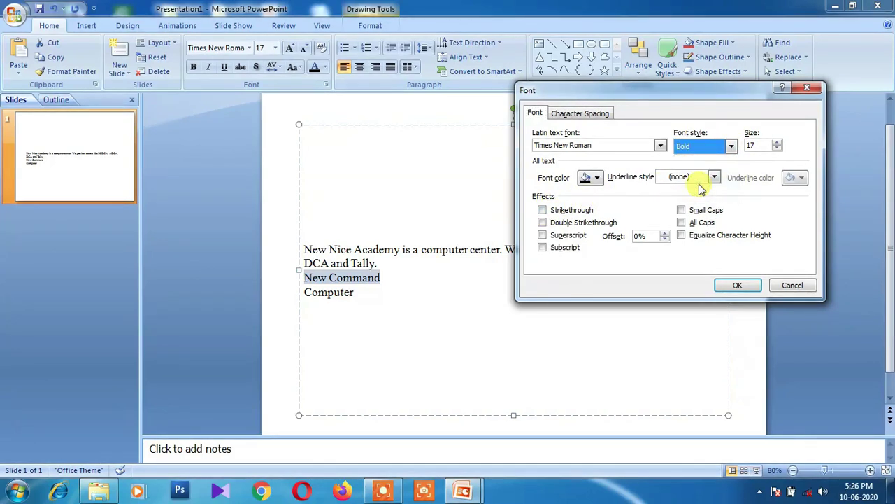
pyautogui.click(736, 286)
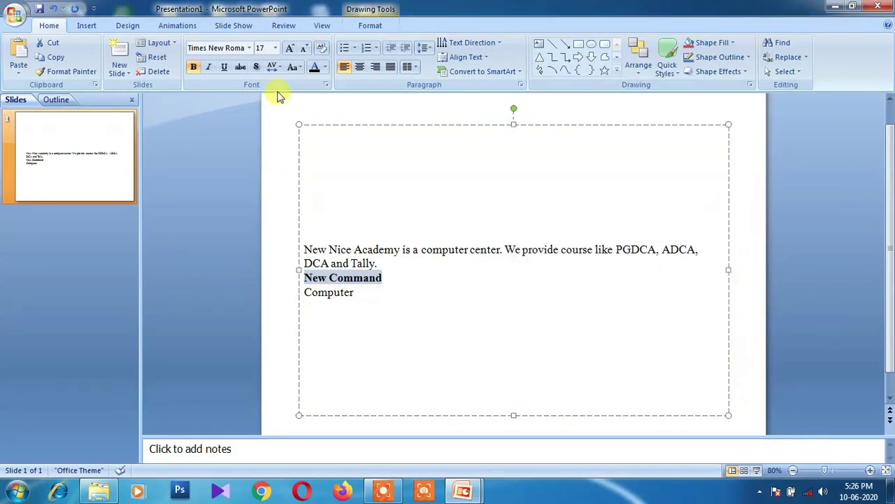
# Change the font style of the "New Command" line to Italic
pyautogui.click(323, 85)
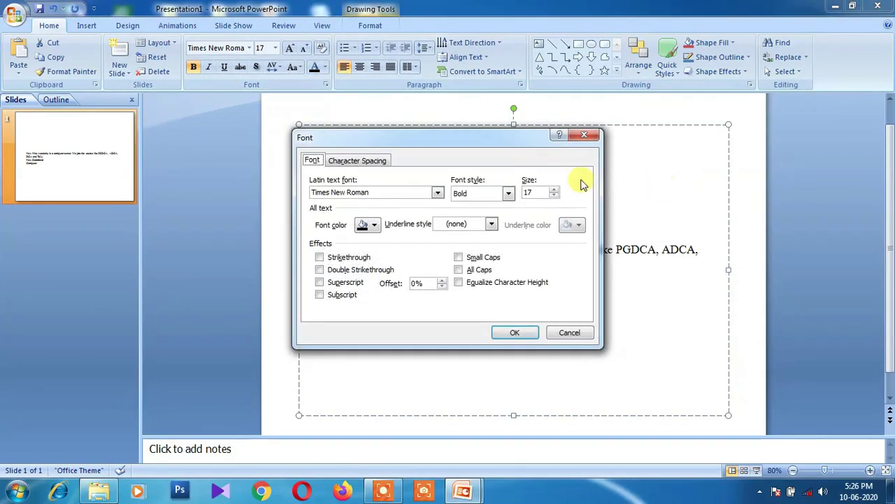
pyautogui.click(508, 193)
pyautogui.click(483, 217)
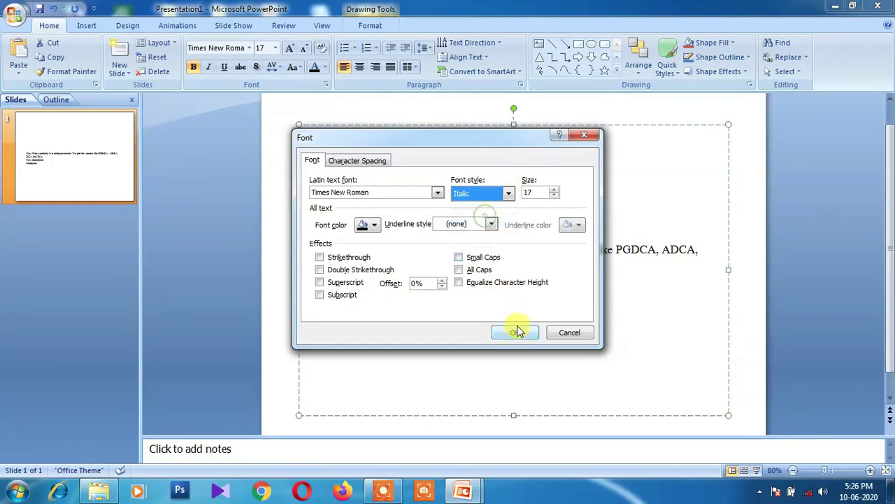
pyautogui.click(515, 331)
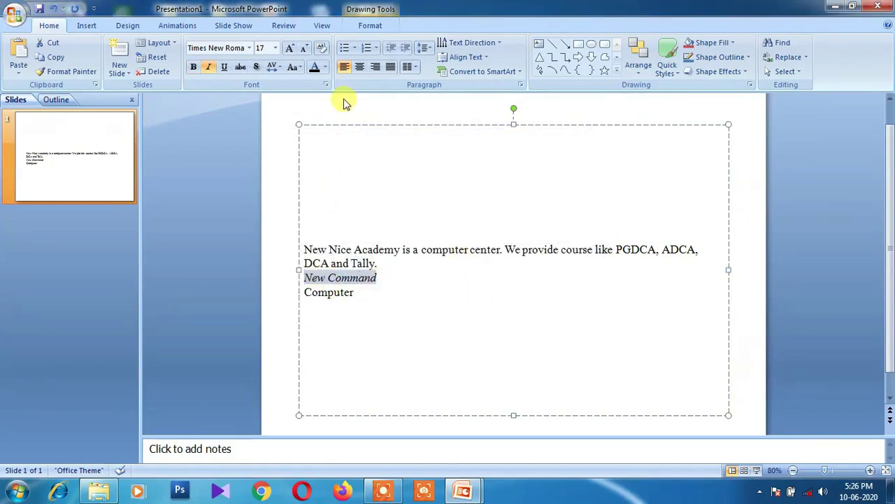
# Apply the Bold Italic font style to the "New Command" line
pyautogui.click(325, 84)
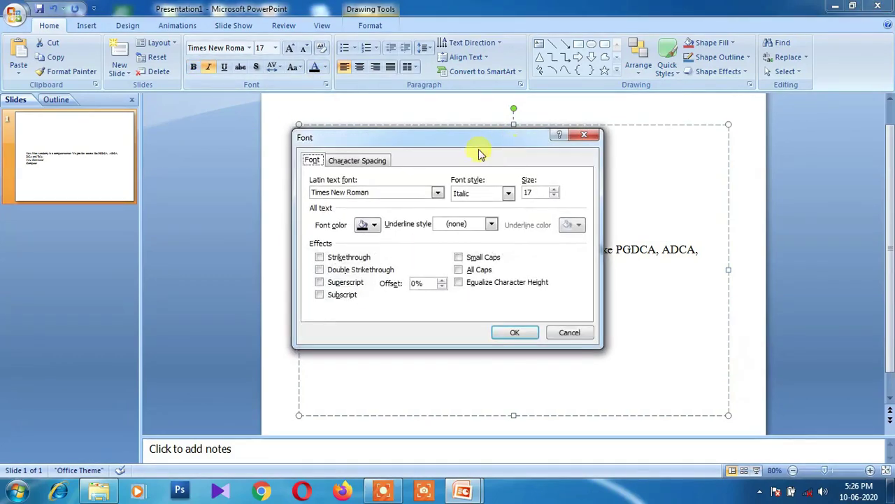
pyautogui.moveTo(616, 154); pyautogui.dragTo(652, 138)
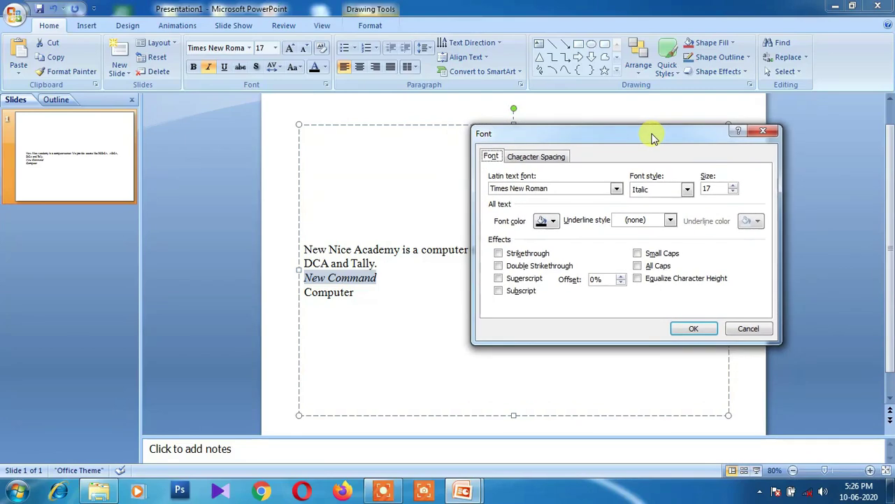
pyautogui.click(665, 191)
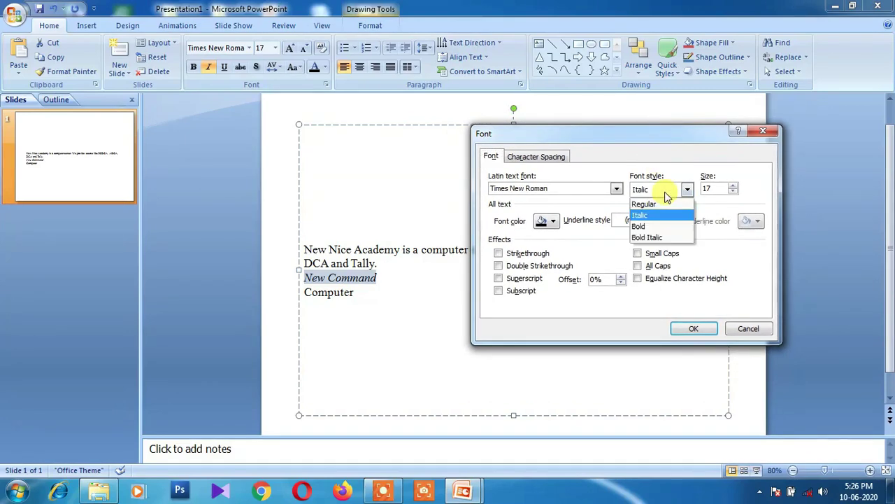
pyautogui.click(654, 237)
pyautogui.click(695, 329)
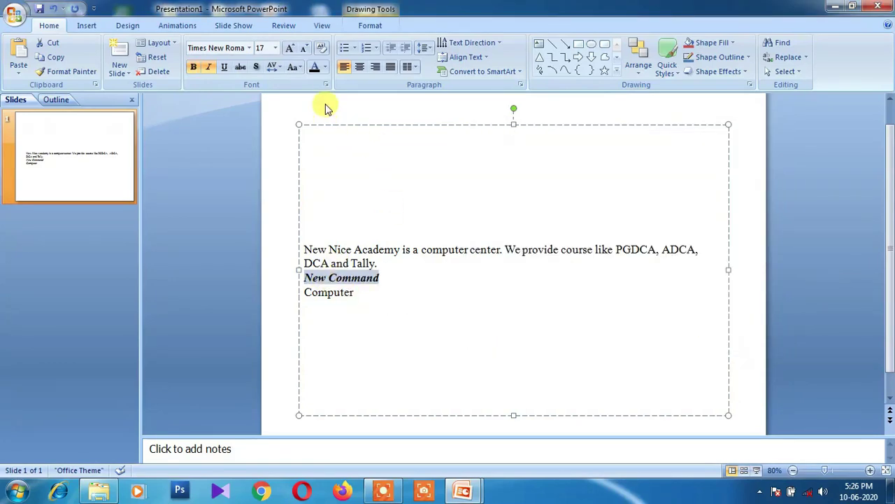
# Underline the "New Command" line with a heavy wavy line in the standard green color
pyautogui.click(326, 85)
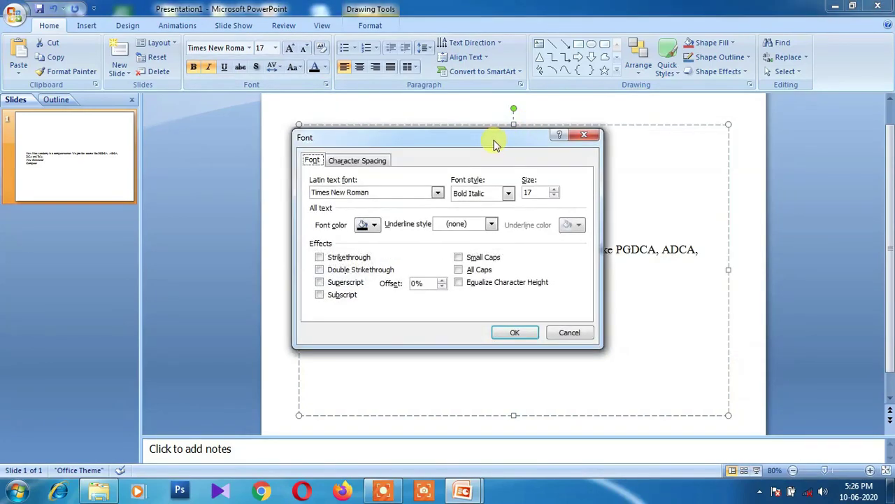
pyautogui.moveTo(496, 140); pyautogui.dragTo(646, 145)
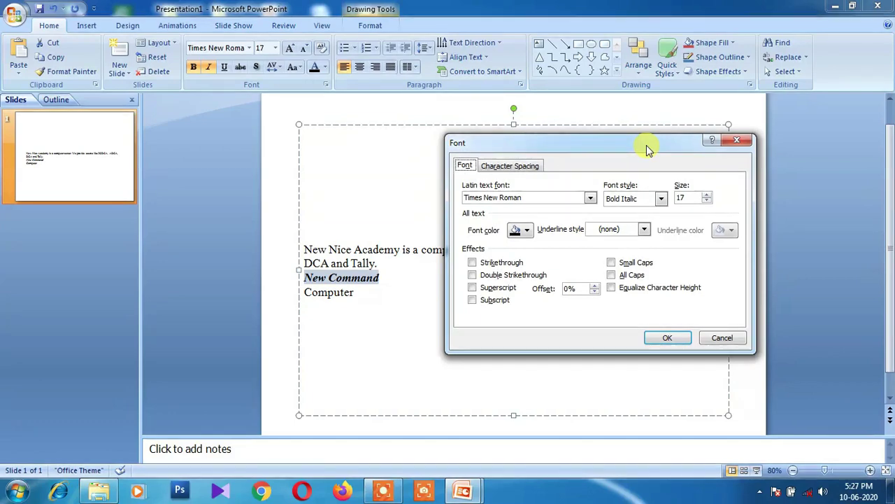
pyautogui.click(644, 229)
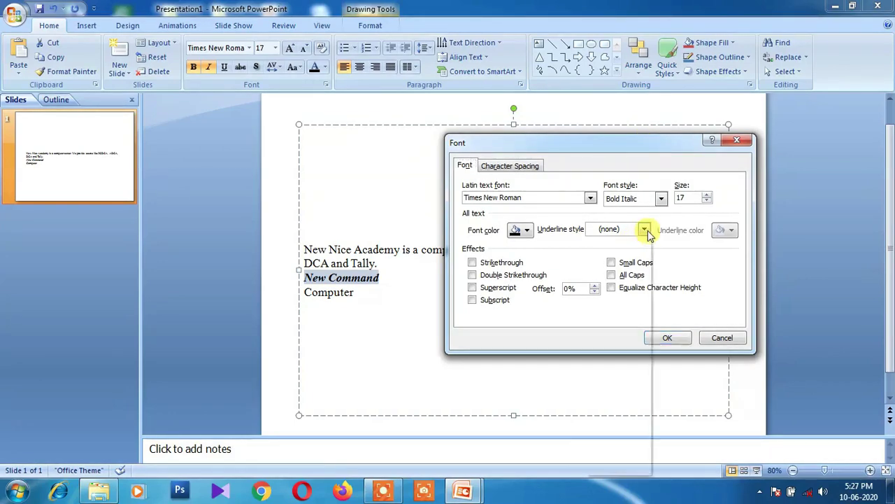
pyautogui.moveTo(644, 326); pyautogui.dragTo(638, 424)
pyautogui.click(623, 445)
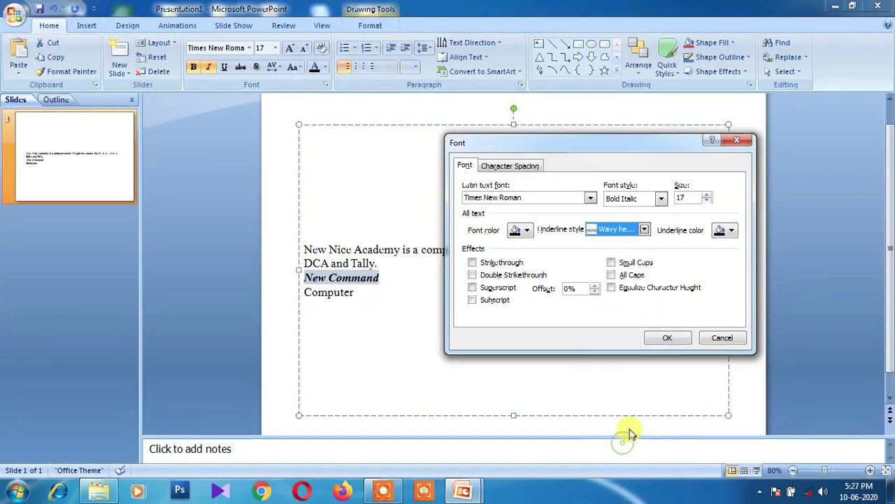
pyautogui.click(732, 230)
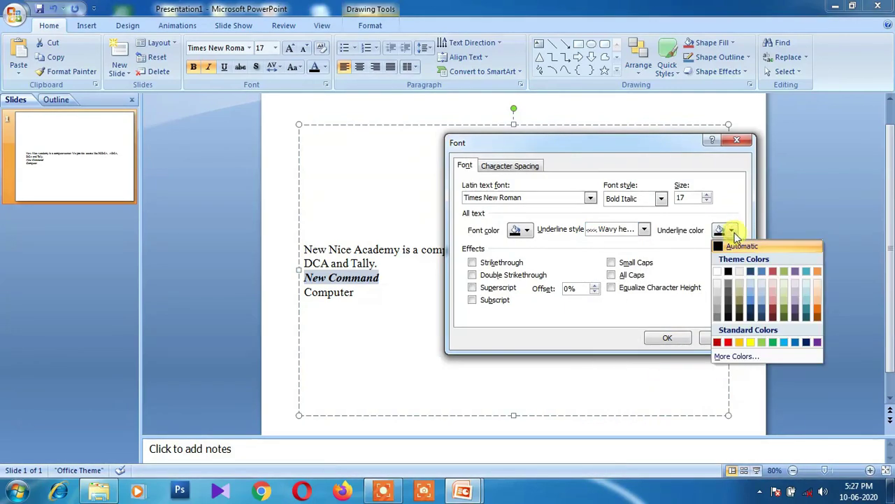
pyautogui.click(773, 343)
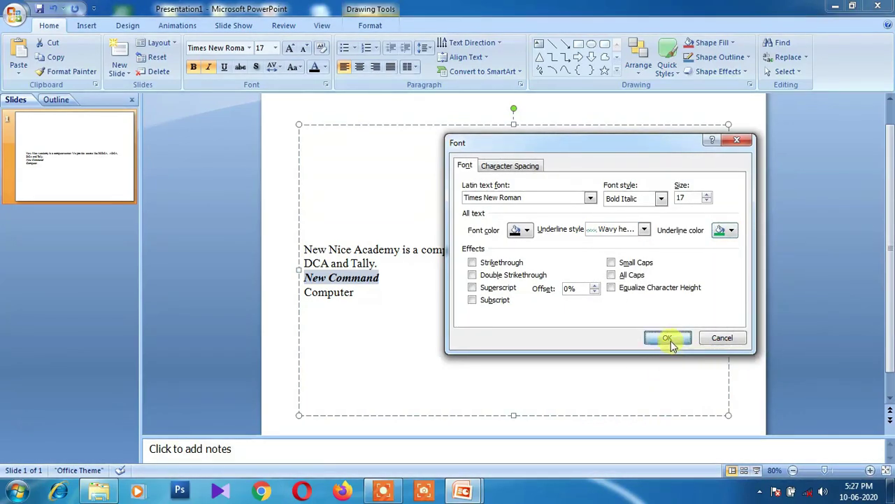
pyautogui.click(668, 339)
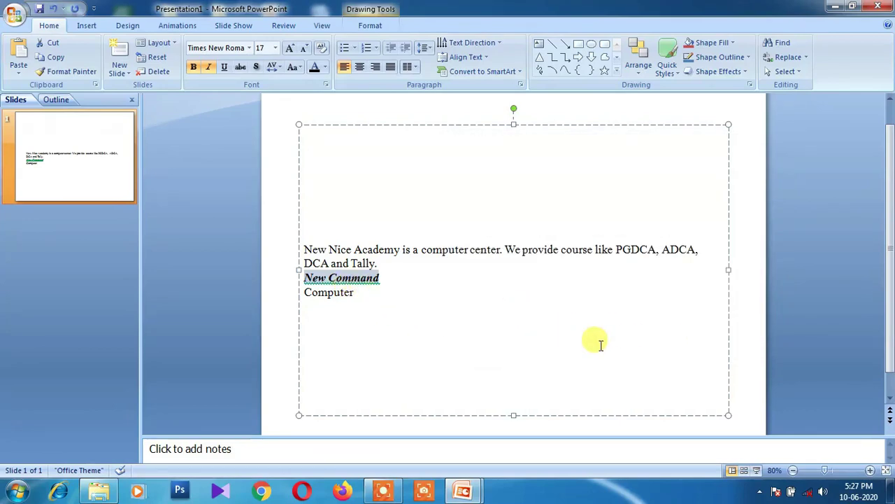
pyautogui.scroll(5, 465, 283)
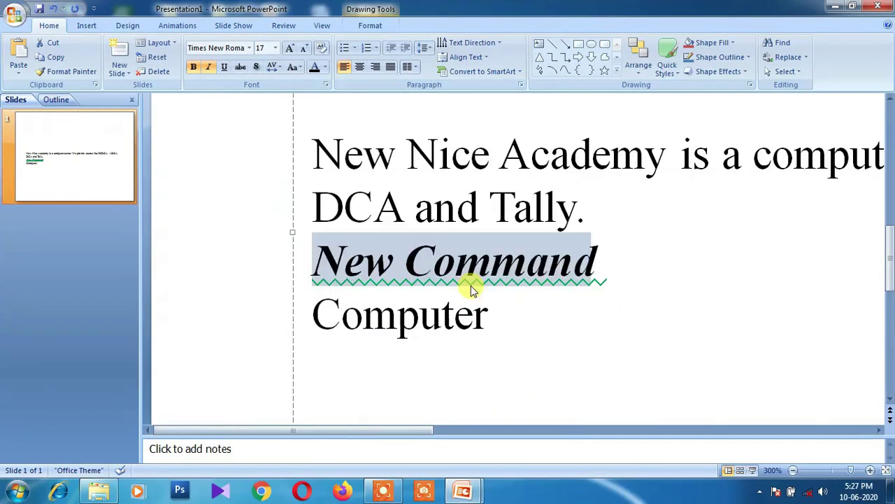
pyautogui.click(532, 270)
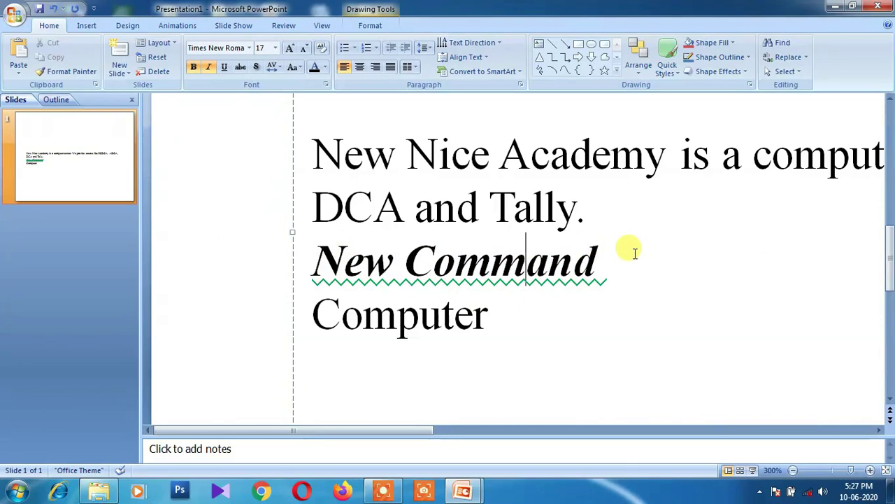
# Apply the Strikethrough effect to the word "Computer"
pyautogui.moveTo(318, 256); pyautogui.dragTo(588, 252)
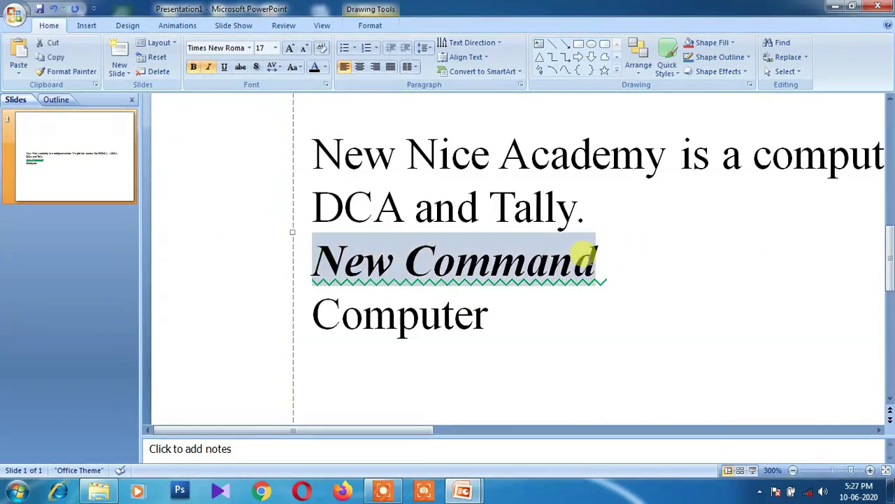
pyautogui.moveTo(334, 314); pyautogui.dragTo(516, 314)
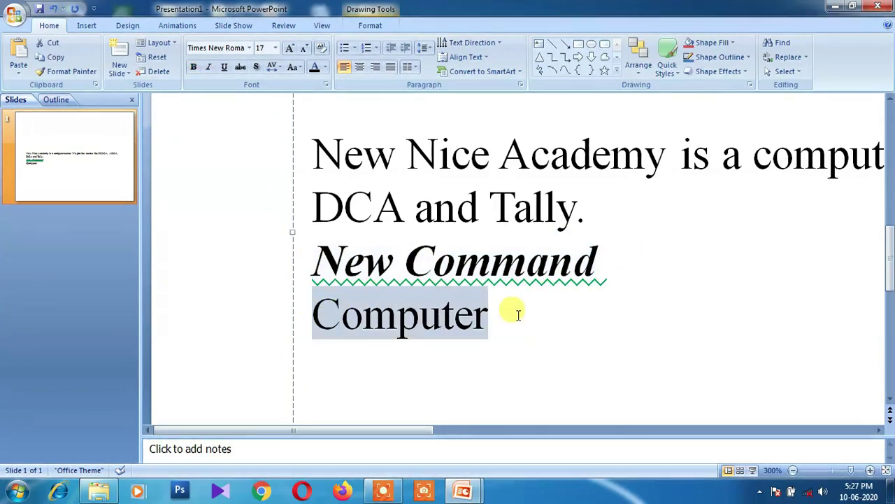
pyautogui.click(327, 85)
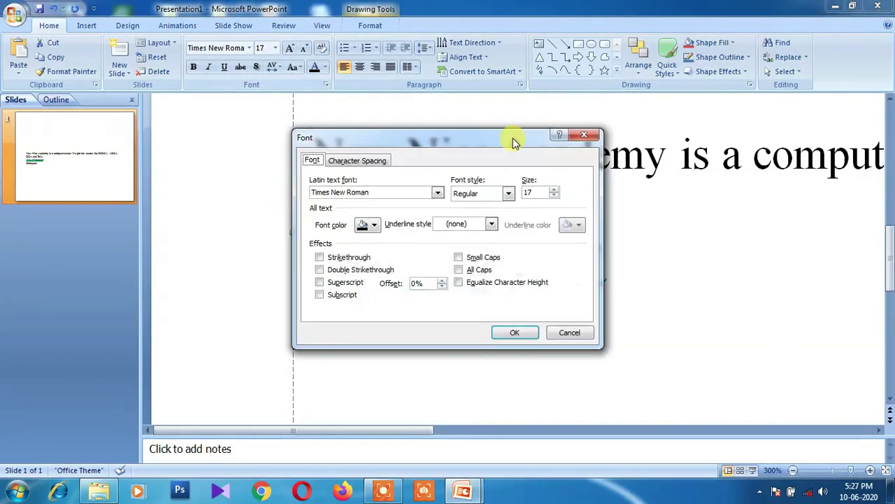
pyautogui.moveTo(473, 140); pyautogui.dragTo(671, 118)
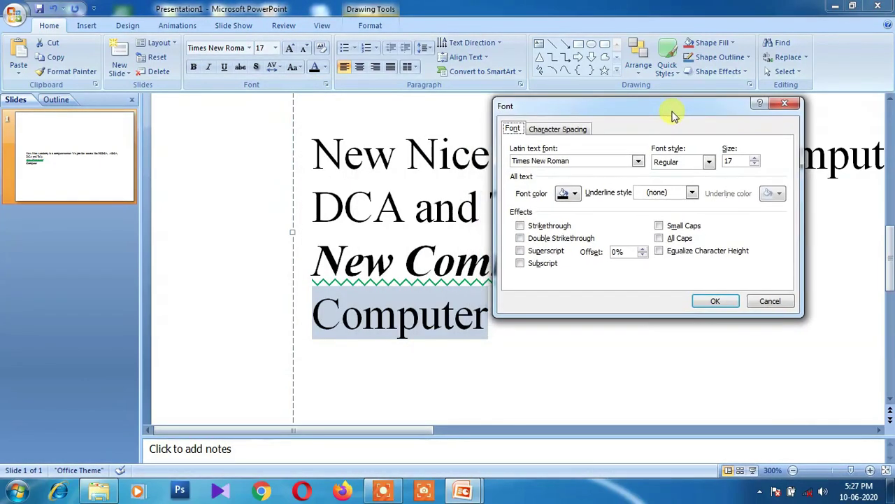
pyautogui.click(520, 226)
pyautogui.click(715, 301)
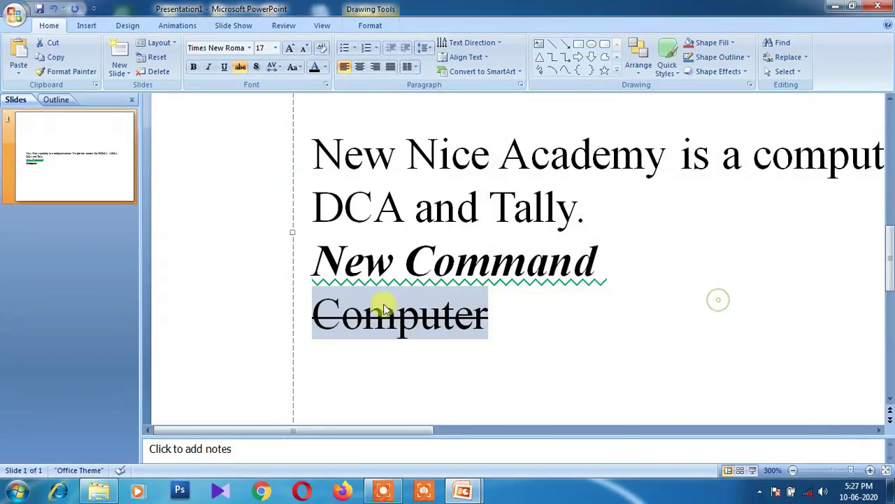
# Apply the Double Strikethrough effect to the "New Command" line
pyautogui.moveTo(316, 203); pyautogui.dragTo(486, 193)
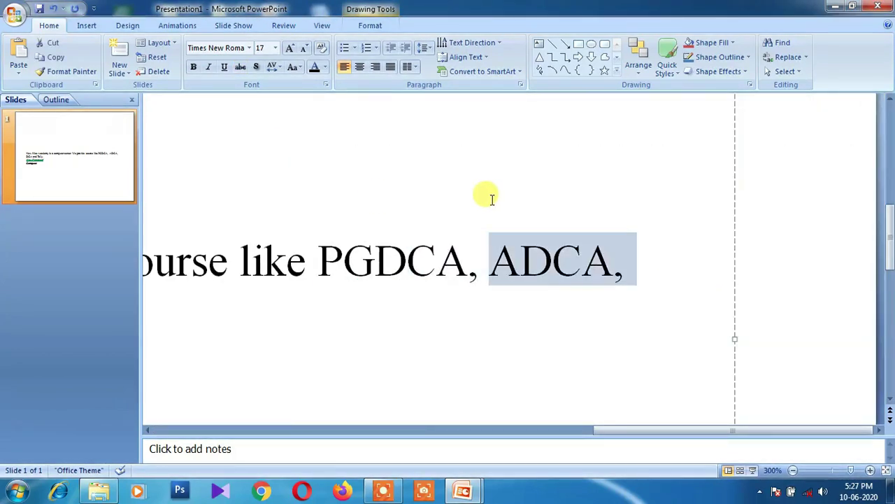
pyautogui.moveTo(619, 427); pyautogui.dragTo(178, 379)
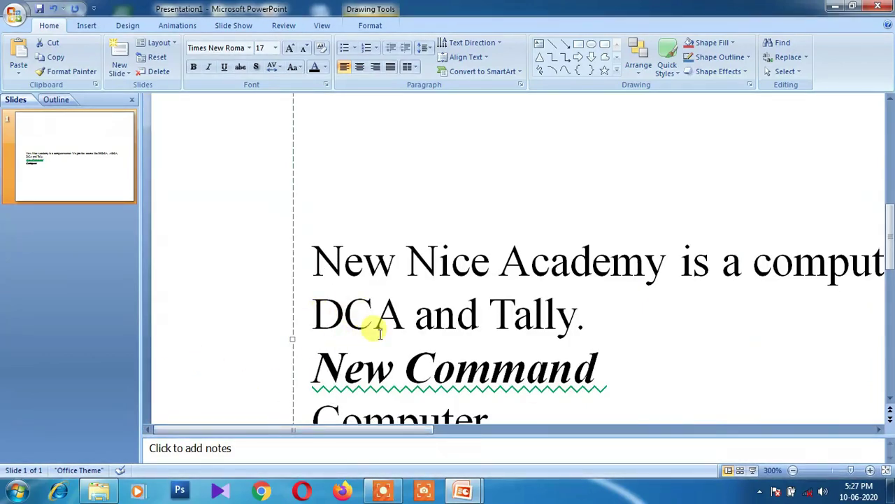
pyautogui.scroll(-1, 377, 330)
pyautogui.moveTo(314, 286); pyautogui.dragTo(586, 294)
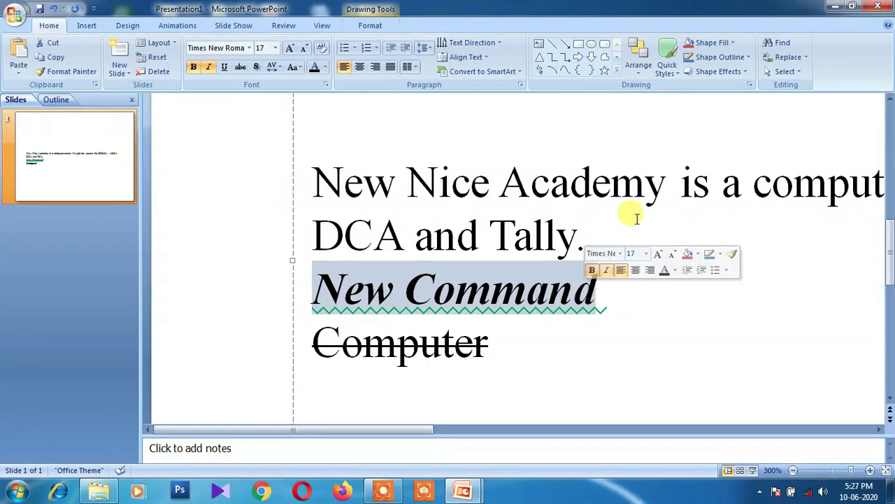
pyautogui.click(326, 85)
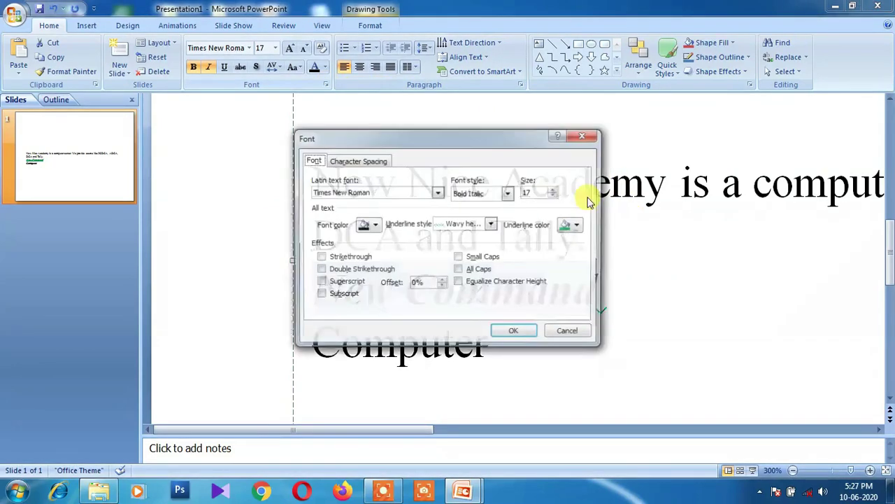
pyautogui.moveTo(462, 141); pyautogui.dragTo(677, 98)
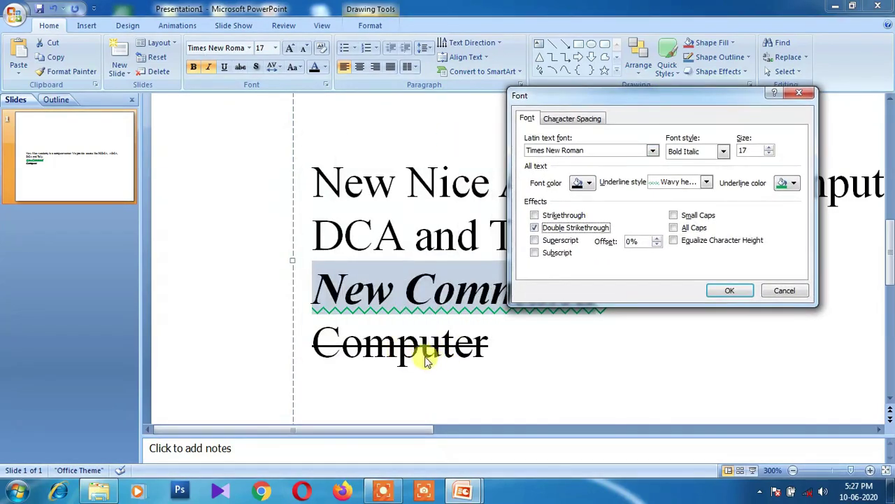
pyautogui.click(728, 291)
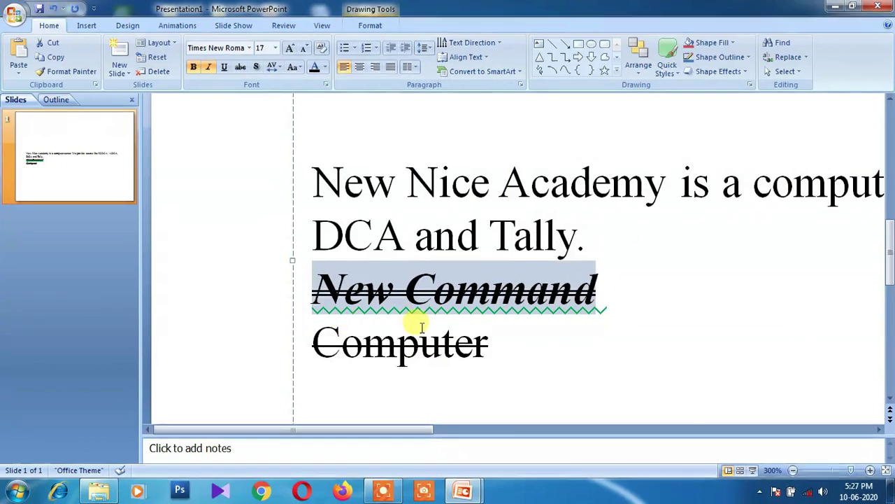
# Add a new line below "Computer" with the text "Ram"
pyautogui.scroll(-1, 529, 336)
pyautogui.click(515, 317)
pyautogui.scroll(-1, 516, 313)
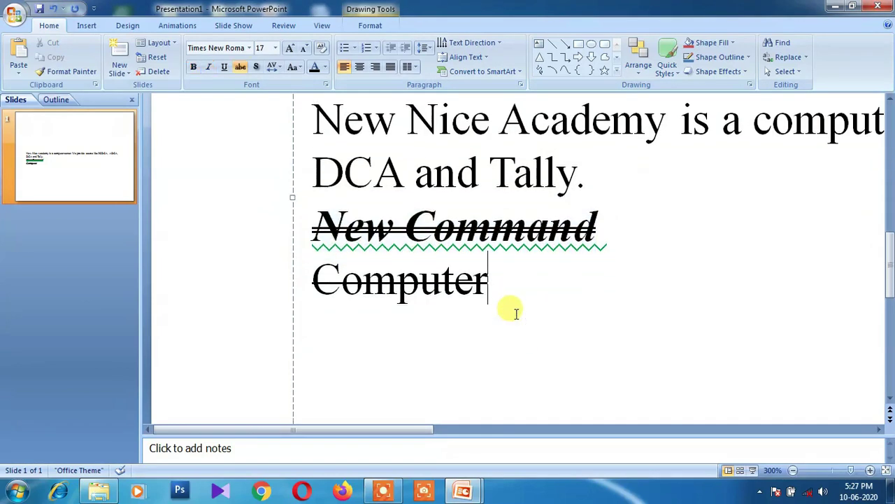
pyautogui.press('Return')
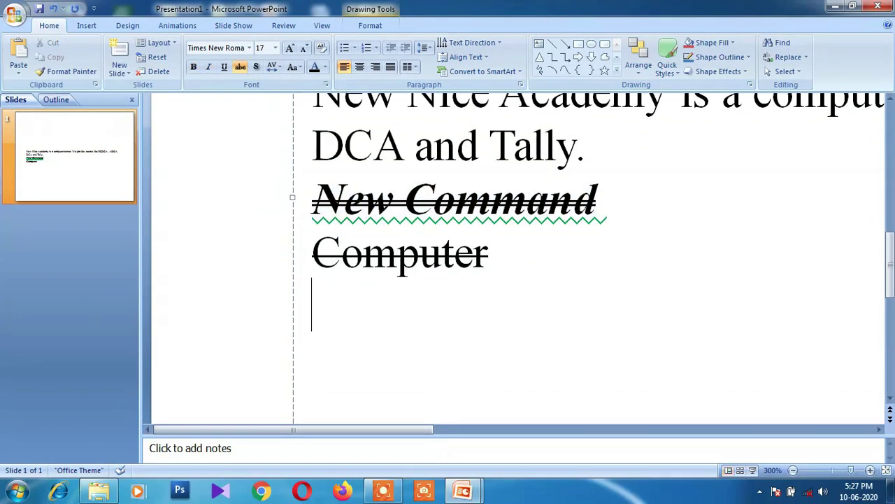
pyautogui.write('Ram')
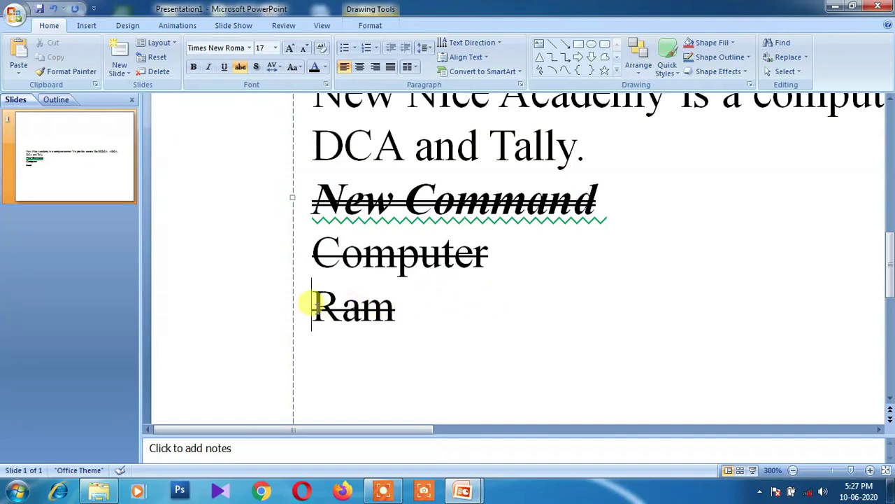
# Remove the Strikethrough effect from the word "Ram"
pyautogui.moveTo(310, 305); pyautogui.dragTo(393, 305)
pyautogui.click(326, 84)
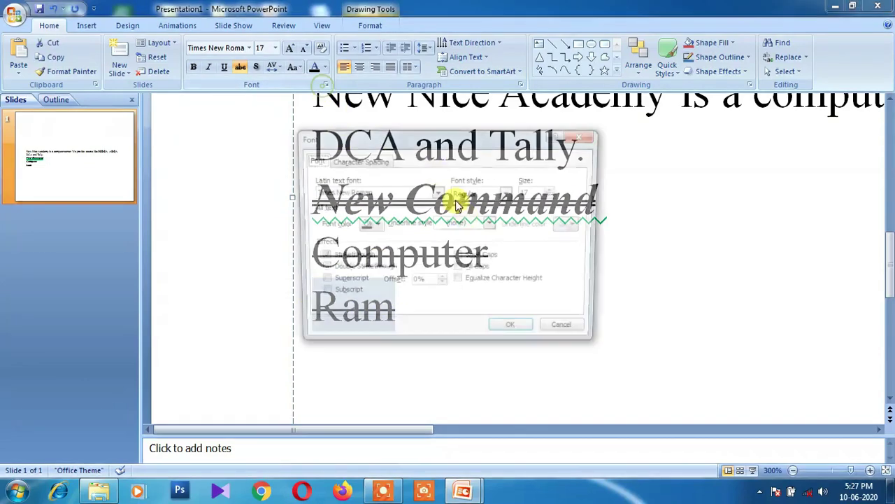
pyautogui.click(320, 256)
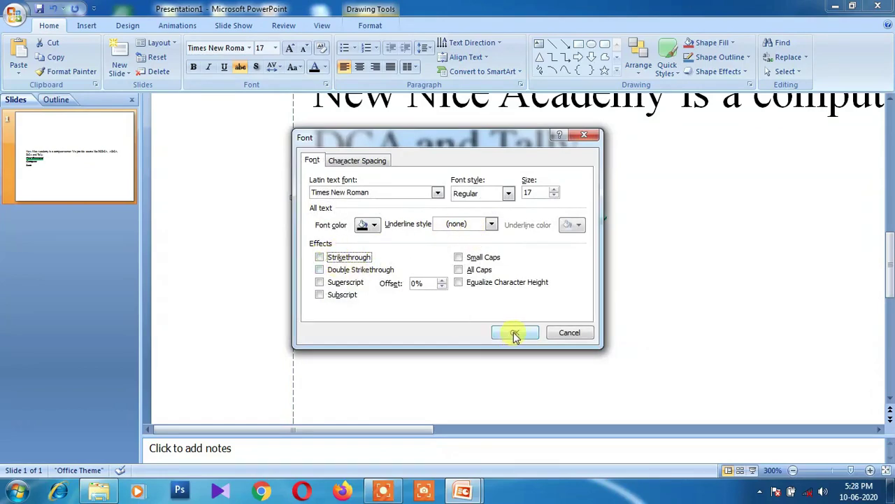
pyautogui.click(514, 335)
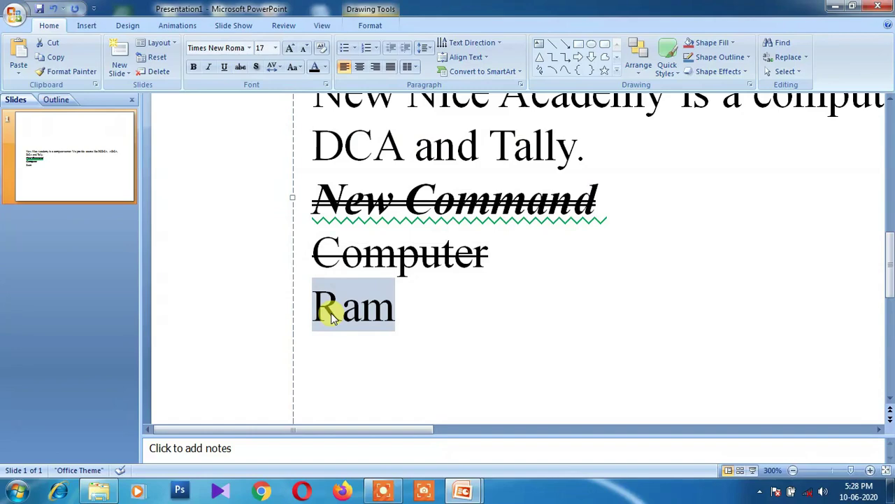
# Apply the Small Caps effect to the word "Ram"
pyautogui.click(326, 85)
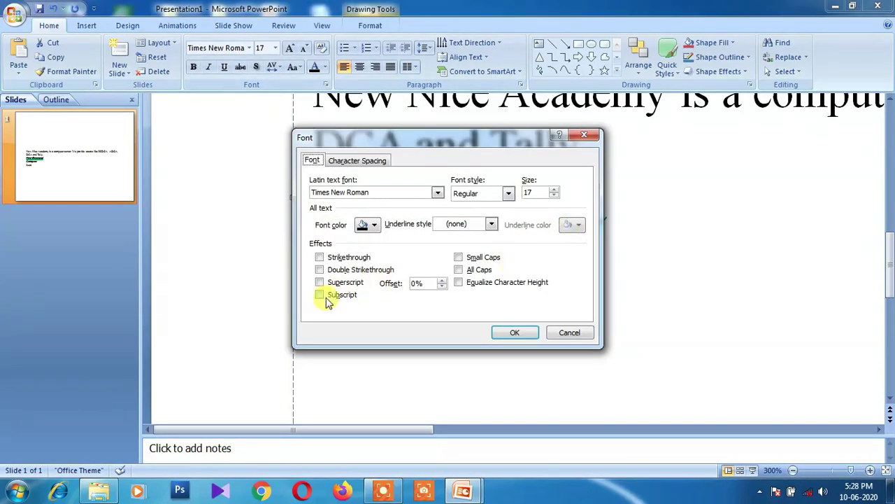
pyautogui.click(459, 258)
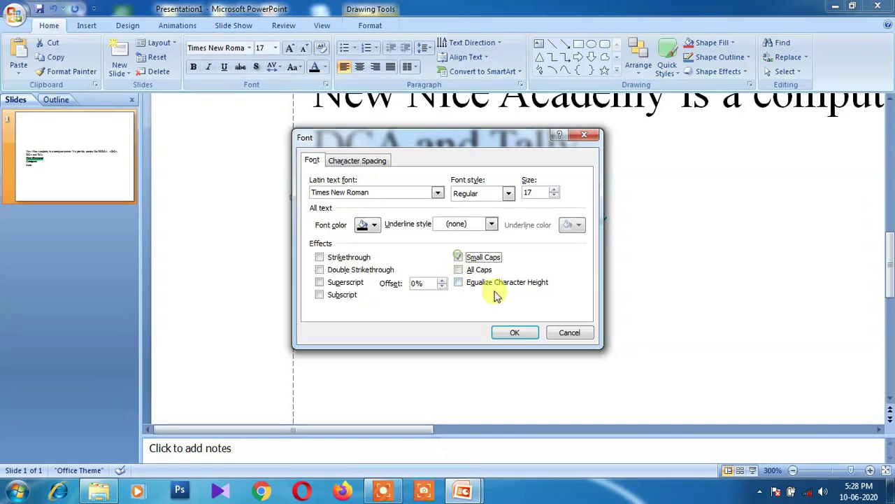
pyautogui.click(518, 332)
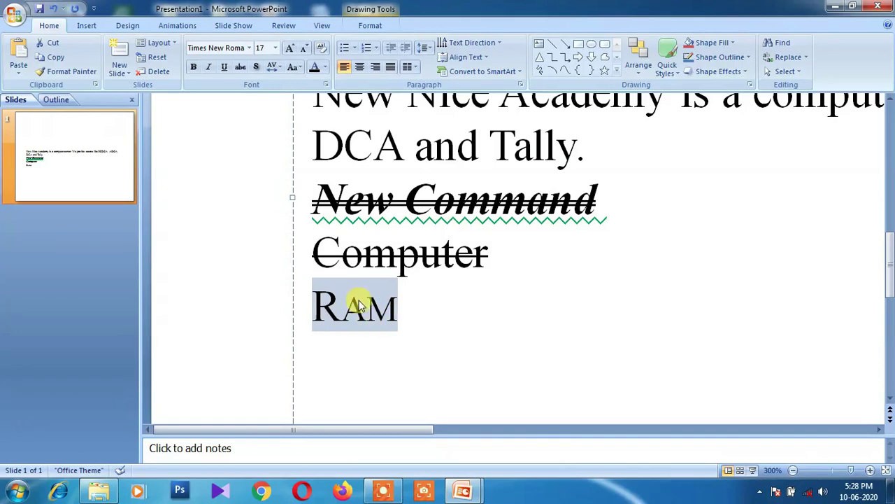
# Switch the word below "Computer" from Small Caps to the All Caps effect
pyautogui.click(326, 84)
pyautogui.moveTo(487, 144); pyautogui.dragTo(672, 103)
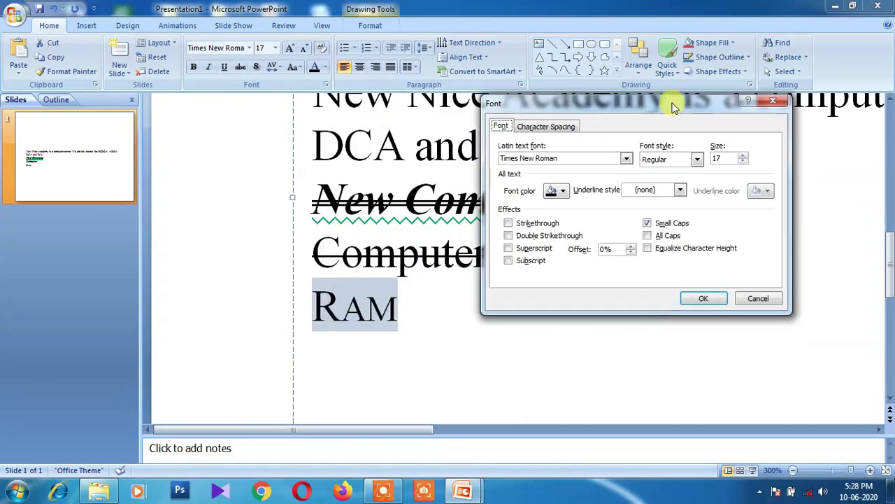
pyautogui.click(701, 291)
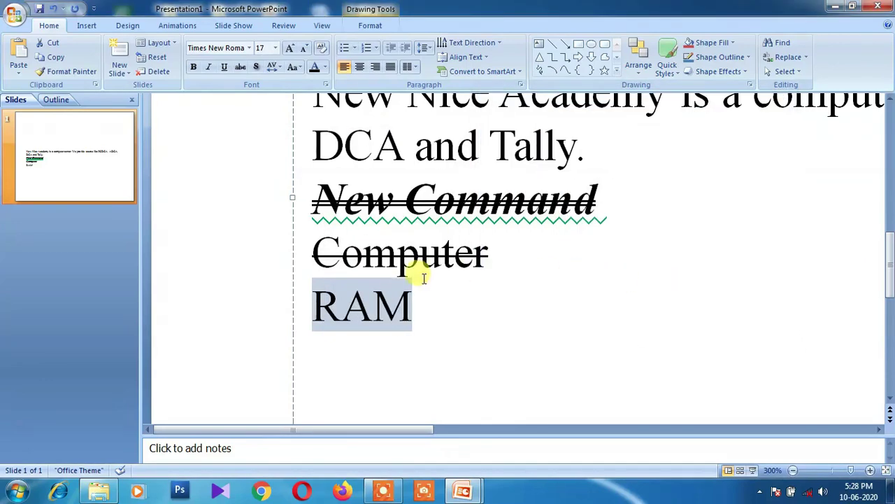
# Apply the Equalize Character Height effect to the word "RAM"
pyautogui.click(325, 84)
pyautogui.moveTo(469, 139); pyautogui.dragTo(638, 113)
pyautogui.click(627, 257)
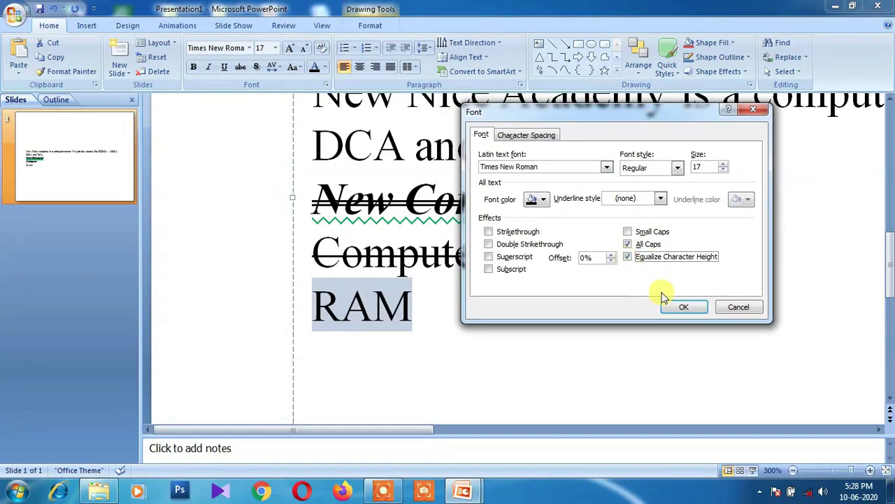
pyautogui.click(681, 305)
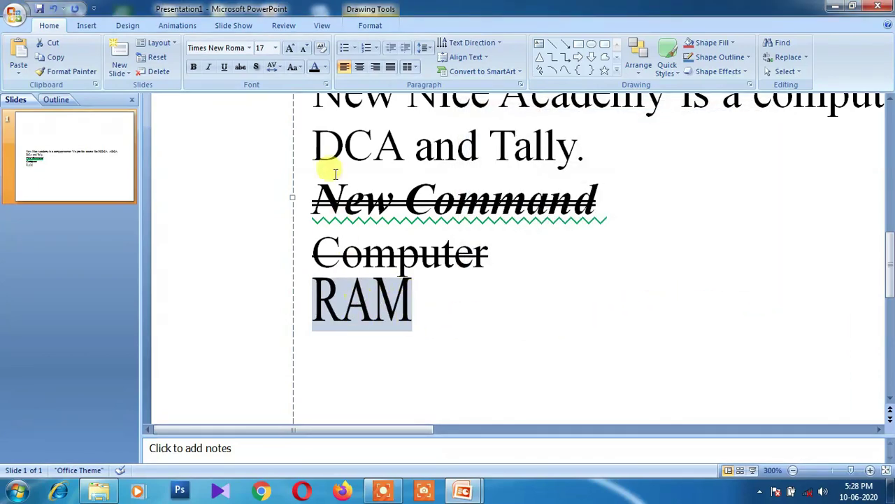
pyautogui.click(326, 86)
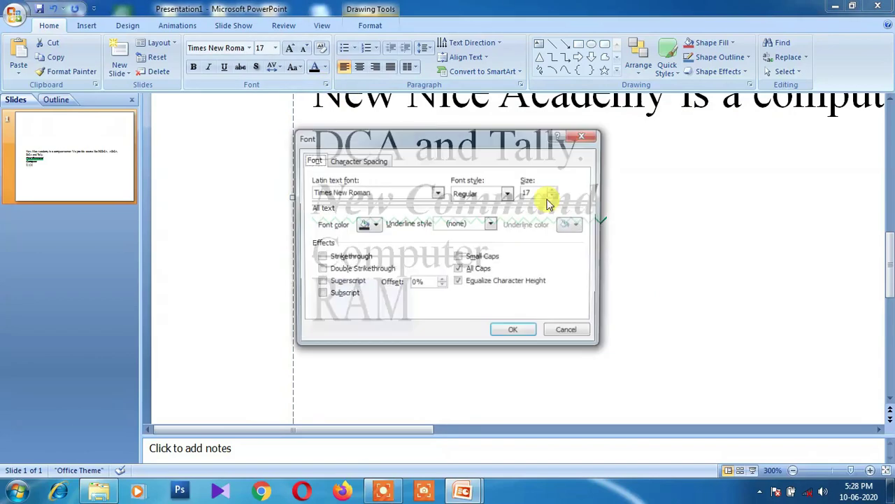
pyautogui.moveTo(482, 142); pyautogui.dragTo(651, 126)
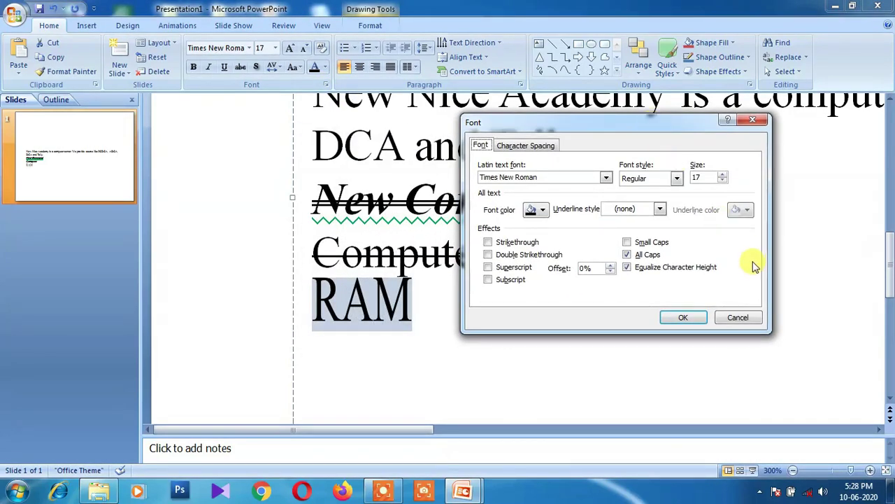
pyautogui.click(735, 320)
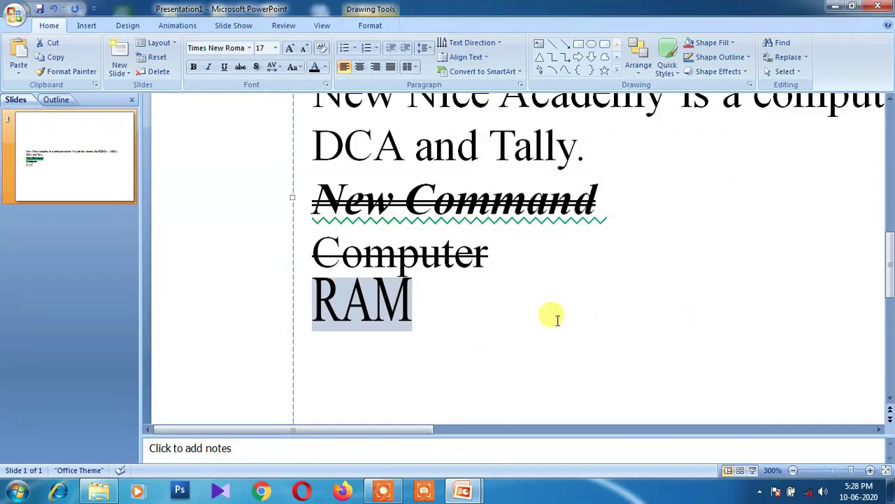
# Add two new lines below "RAM" with the text "H2O" and "102"
pyautogui.click(438, 308)
pyautogui.press('Return')
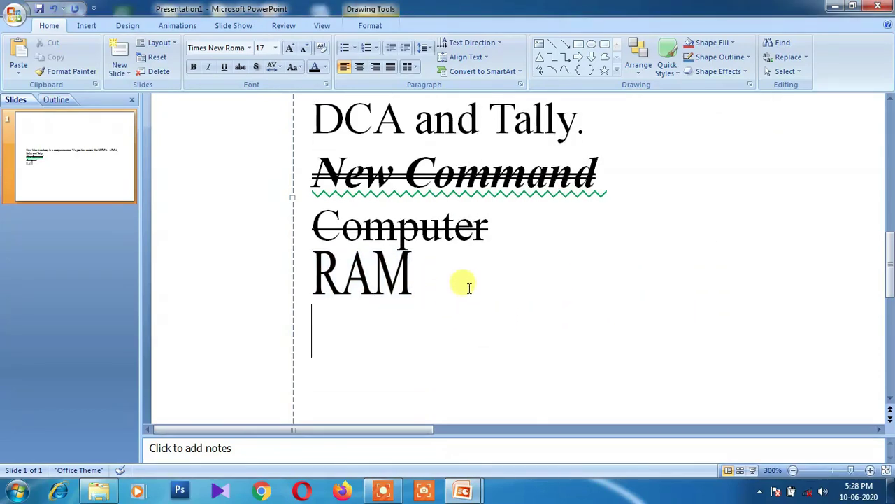
pyautogui.write('H2O')
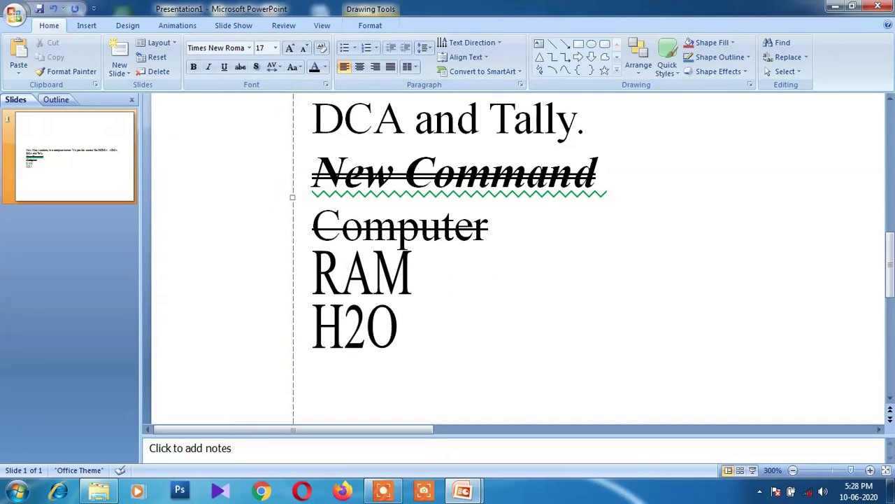
pyautogui.press('Return')
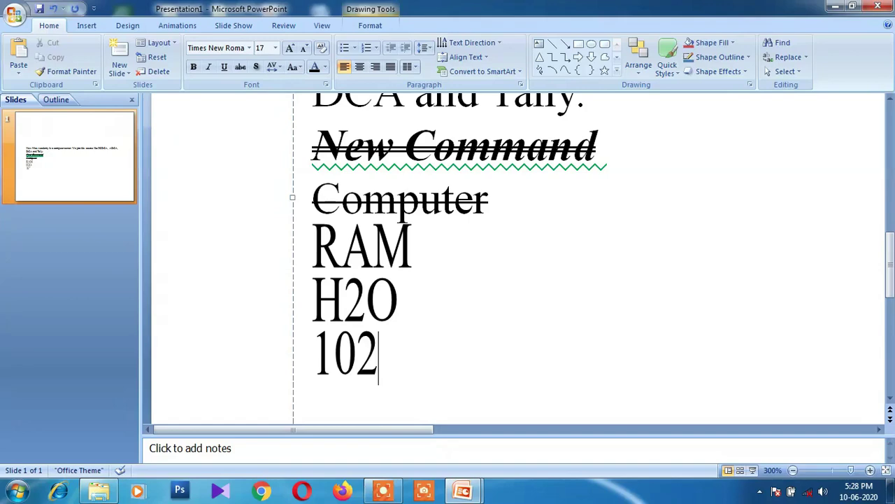
# Format the 2 in "H2O" as subscript
pyautogui.moveTo(354, 290); pyautogui.dragTo(365, 294)
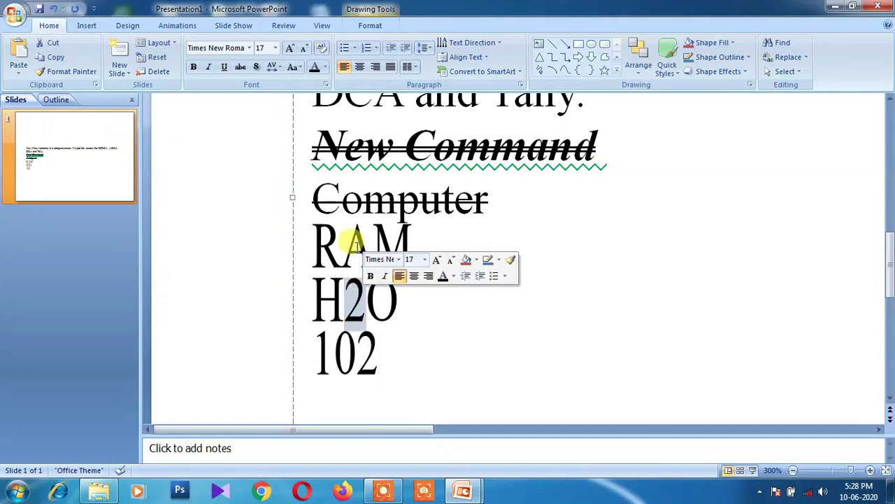
pyautogui.click(329, 86)
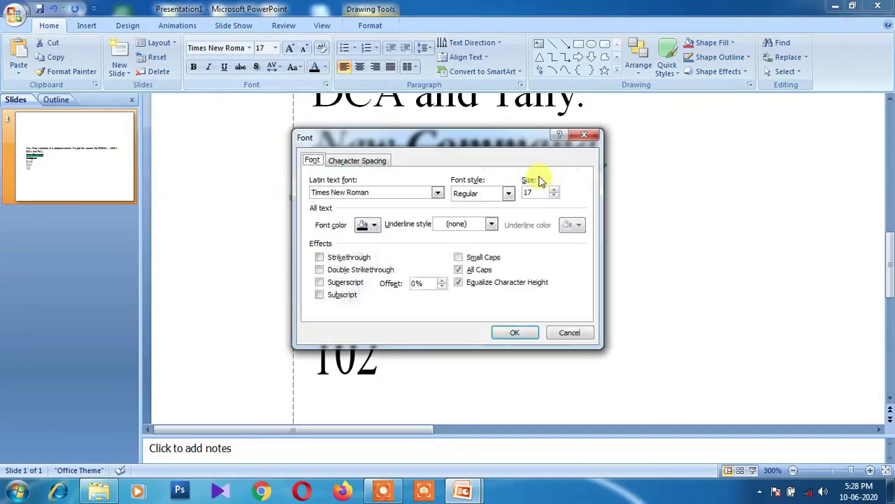
pyautogui.moveTo(510, 144); pyautogui.dragTo(641, 113)
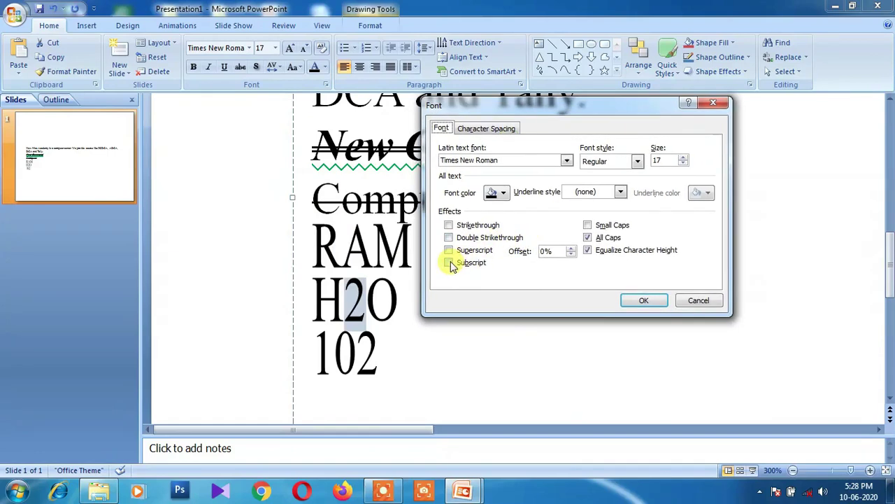
pyautogui.click(641, 300)
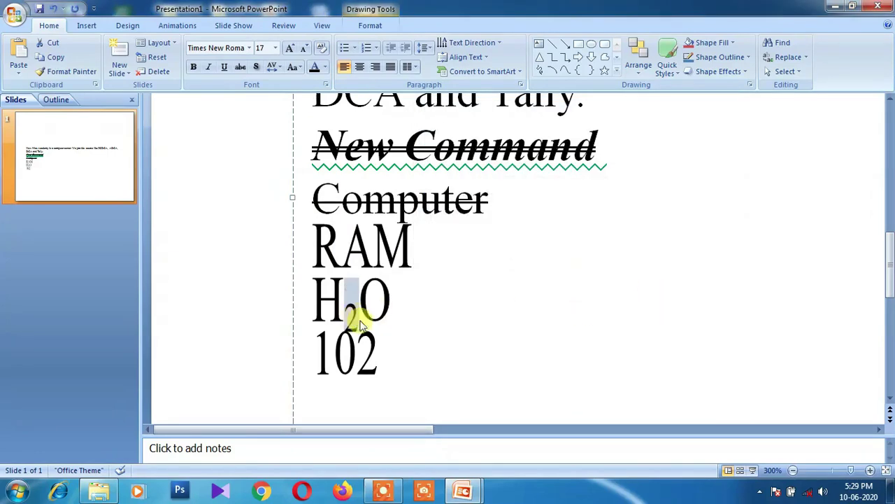
# Format the final 2 in "102" as superscript and raise its offset to 44%
pyautogui.moveTo(366, 356); pyautogui.dragTo(379, 354)
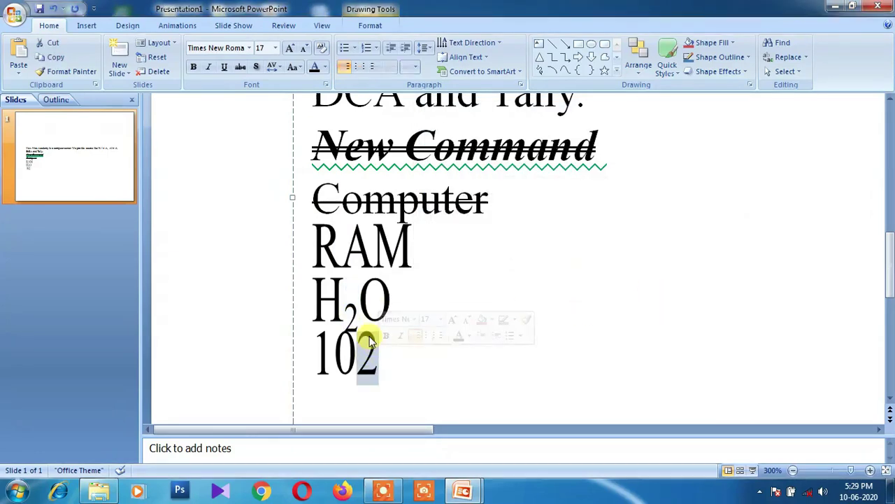
pyautogui.click(330, 84)
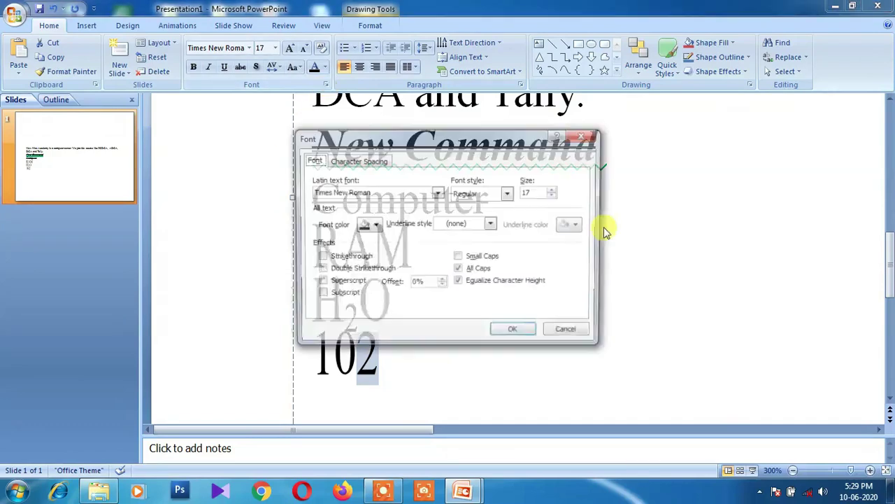
pyautogui.click(320, 282)
pyautogui.click(514, 333)
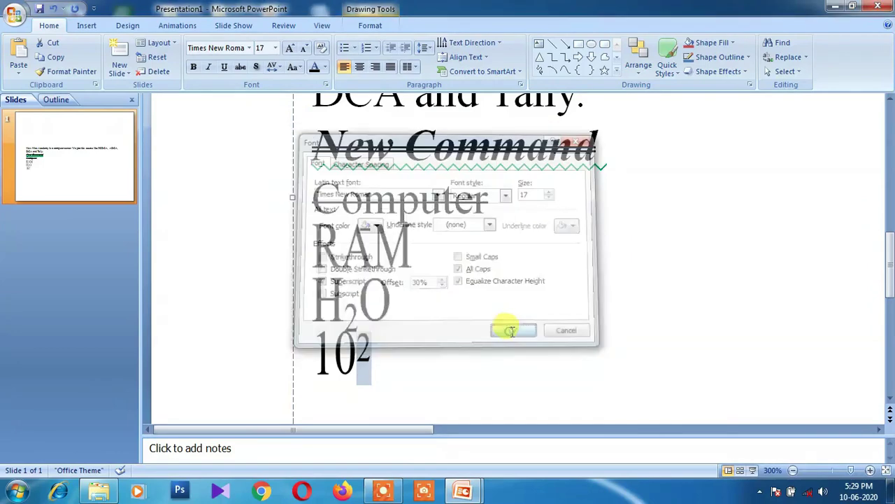
pyautogui.click(328, 86)
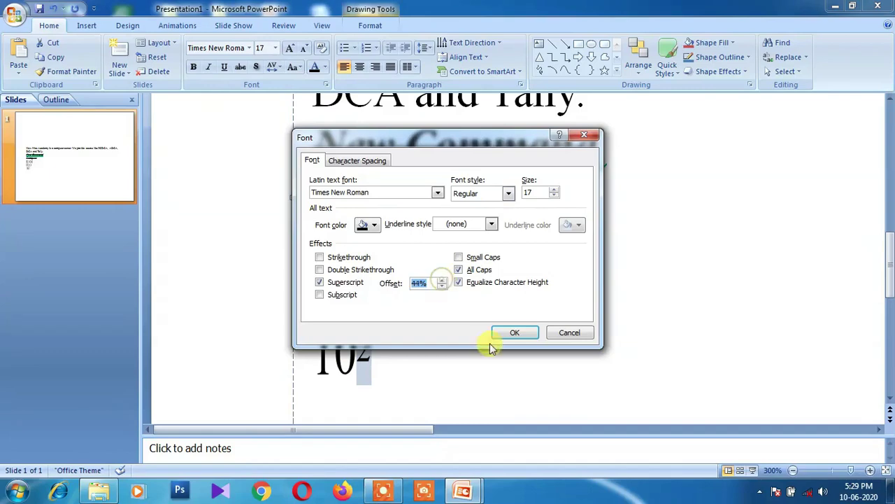
pyautogui.click(512, 332)
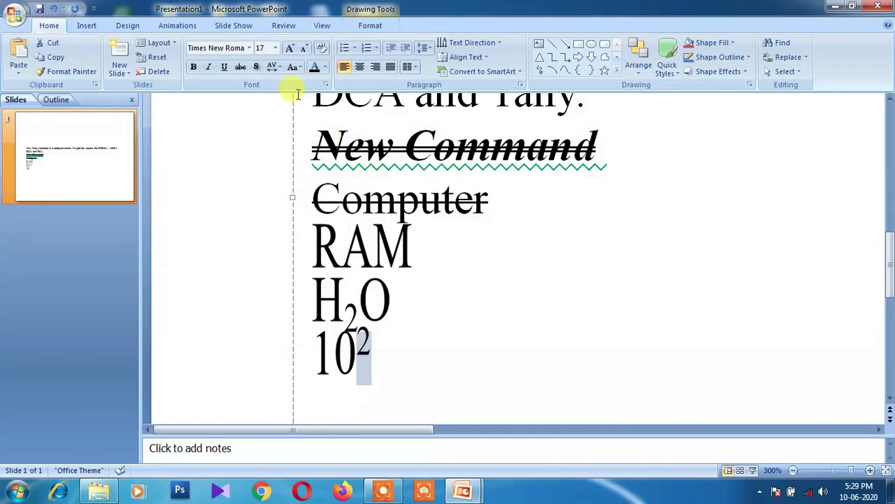
# Set the offset of the superscript 2 after "10" to 50%
pyautogui.click(326, 85)
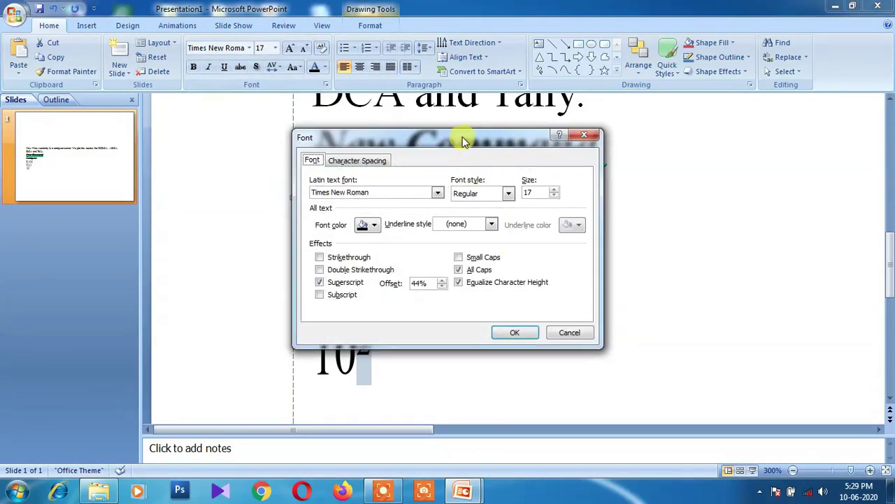
pyautogui.moveTo(464, 139); pyautogui.dragTo(558, 132)
pyautogui.doubleClick(525, 282)
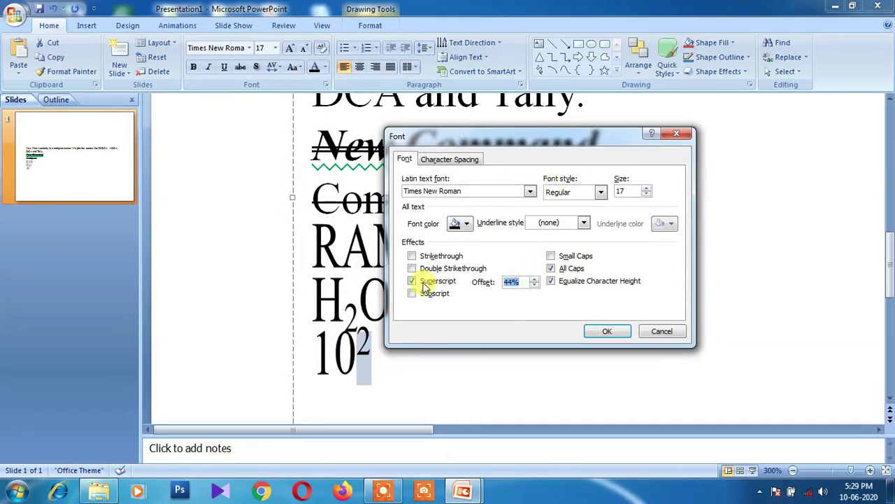
pyautogui.write('50')
pyautogui.press('Return')
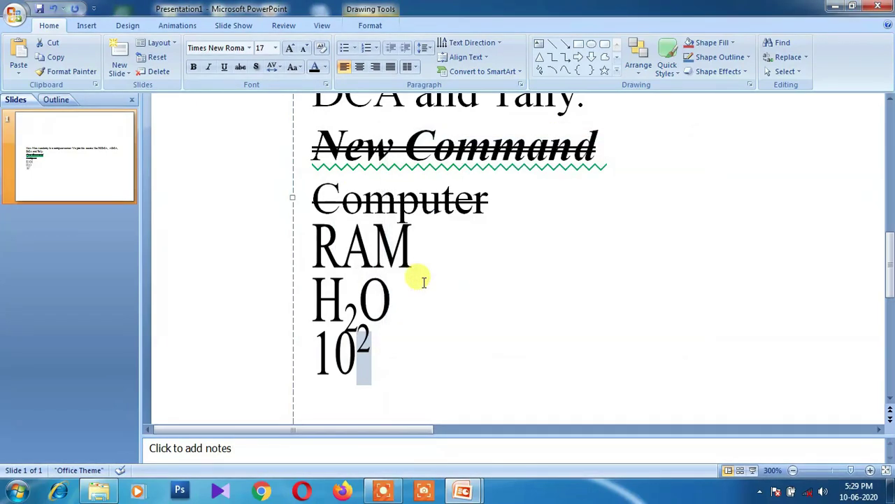
pyautogui.click(373, 359)
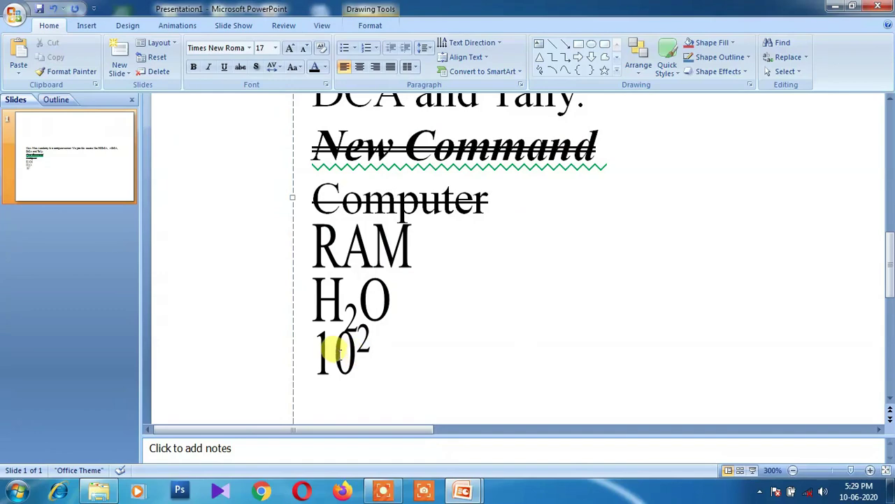
# Remove the Equalize Character Height and All Caps effects from the whole "10" with superscript 2 line
pyautogui.moveTo(314, 352); pyautogui.dragTo(392, 356)
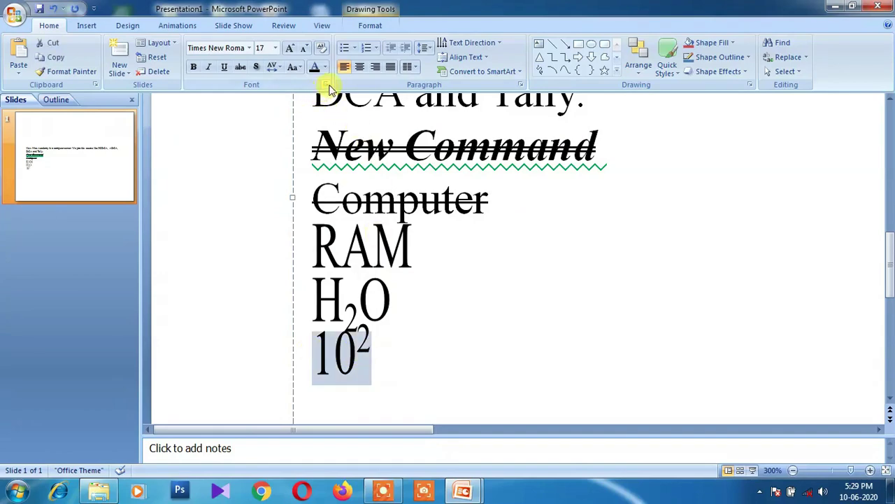
pyautogui.click(328, 86)
pyautogui.click(462, 282)
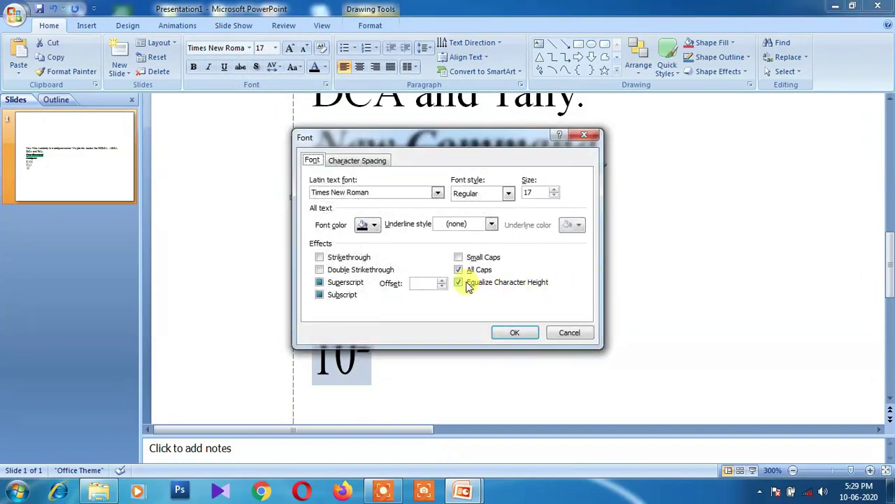
pyautogui.click(515, 332)
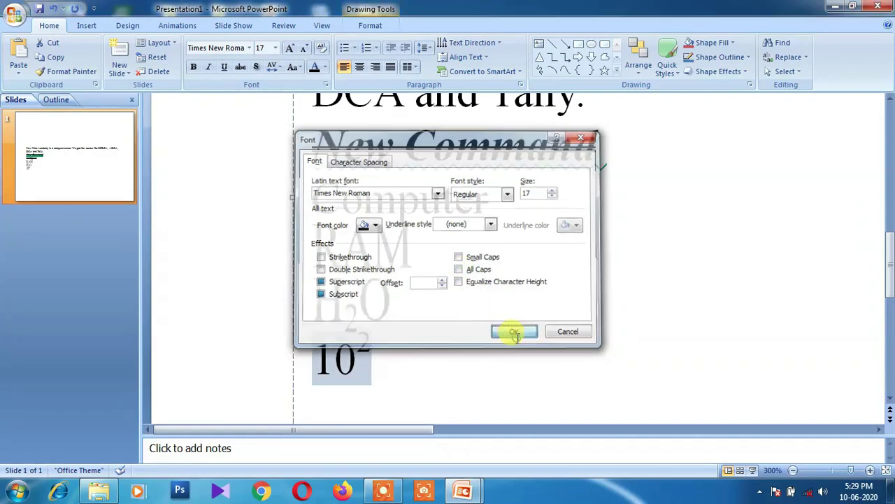
# Insert a blank line after the "H2O" line
pyautogui.click(360, 378)
pyautogui.click(397, 291)
pyautogui.press('Return')
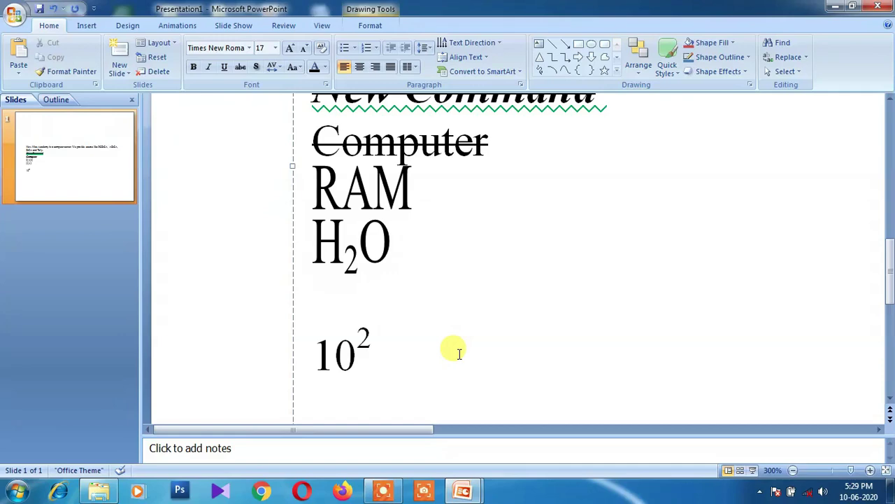
pyautogui.scroll(1, 460, 354)
pyautogui.scroll(4, 460, 353)
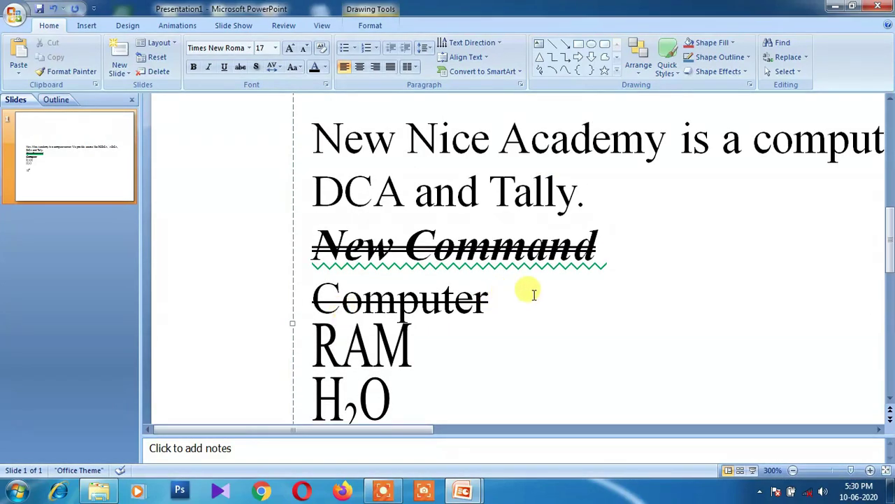
pyautogui.scroll(-10, 550, 296)
pyautogui.click(354, 283)
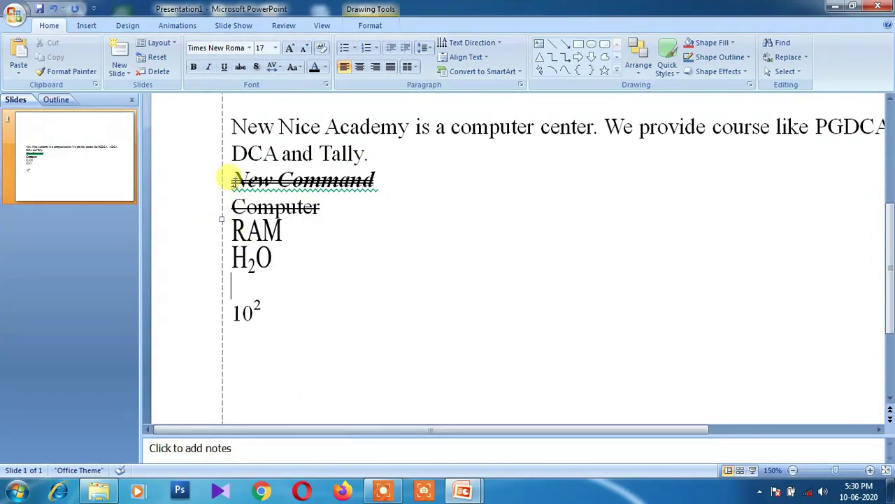
# Copy the formatting of "New Command" onto the first paragraph's text from "omputer center" through "ADCA," with Format Painter
pyautogui.moveTo(231, 176); pyautogui.dragTo(357, 173)
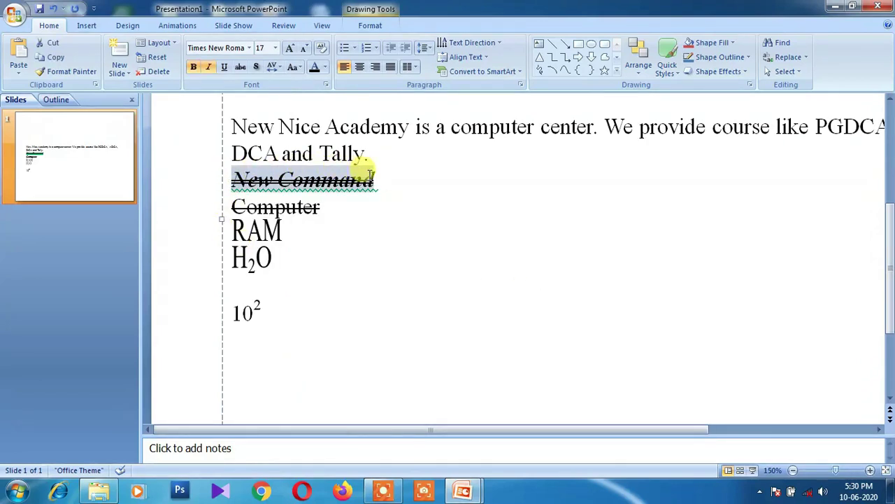
pyautogui.click(59, 72)
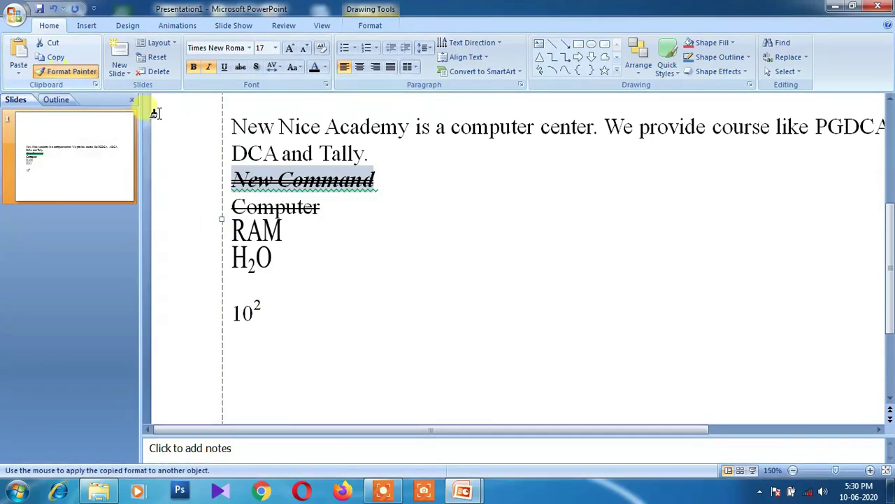
pyautogui.moveTo(228, 150); pyautogui.dragTo(235, 150)
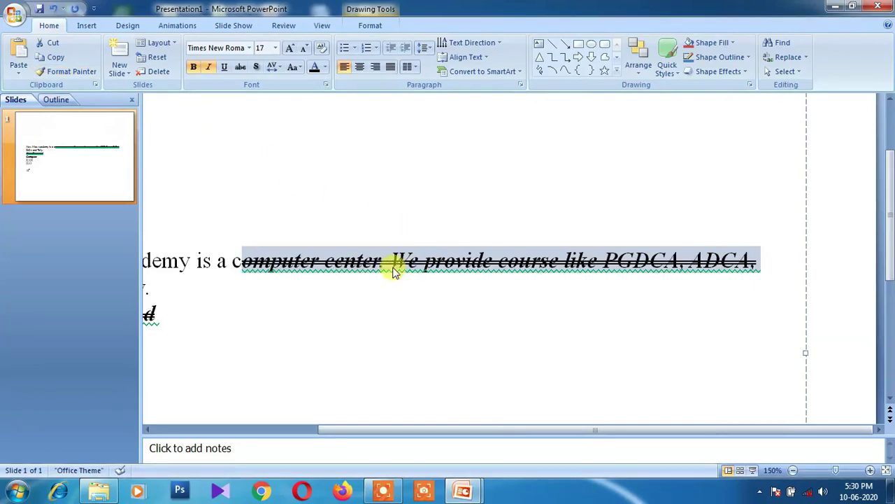
pyautogui.moveTo(407, 430); pyautogui.dragTo(203, 409)
pyautogui.click(291, 316)
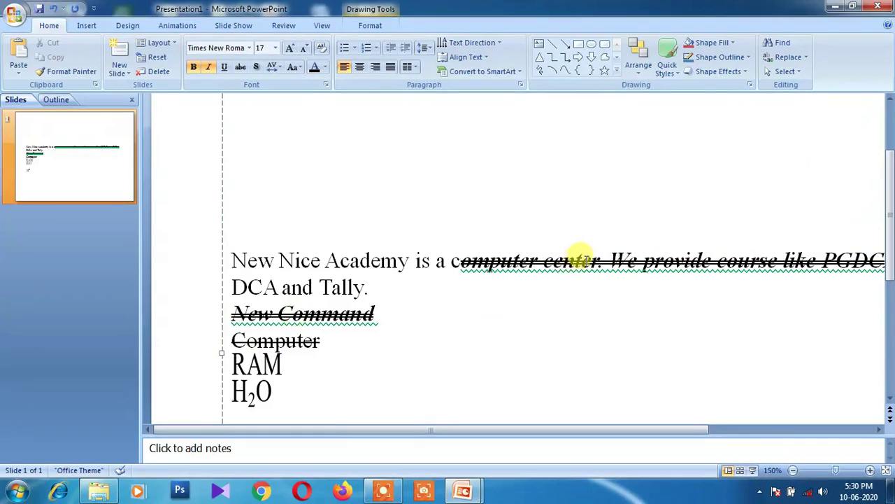
# Add the sentence "Ram is a good boy." below the "10" with superscript 2 line, leaving one blank line between them
pyautogui.scroll(-1, 573, 279)
pyautogui.scroll(-2, 573, 278)
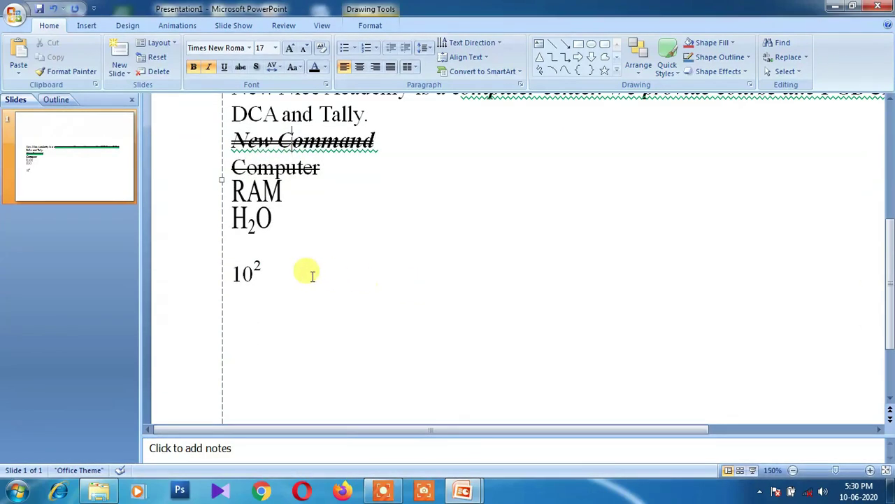
pyautogui.moveTo(231, 140); pyautogui.dragTo(363, 154)
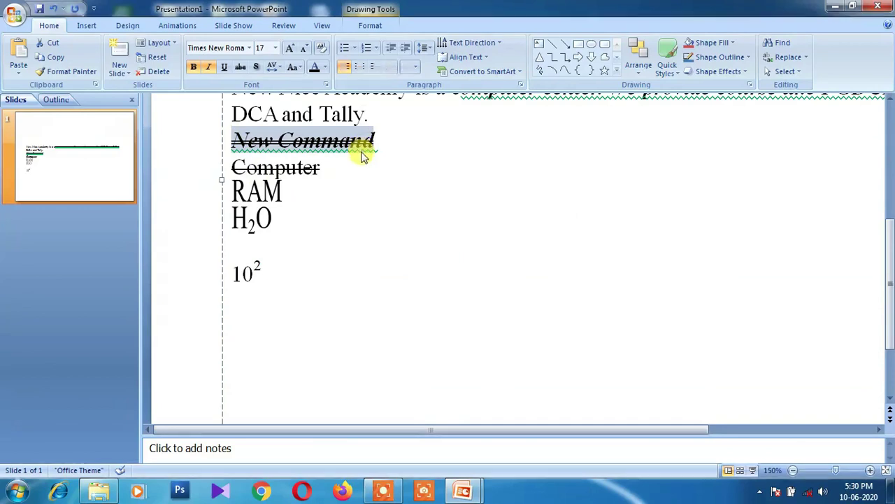
pyautogui.click(286, 283)
pyautogui.press('Return')
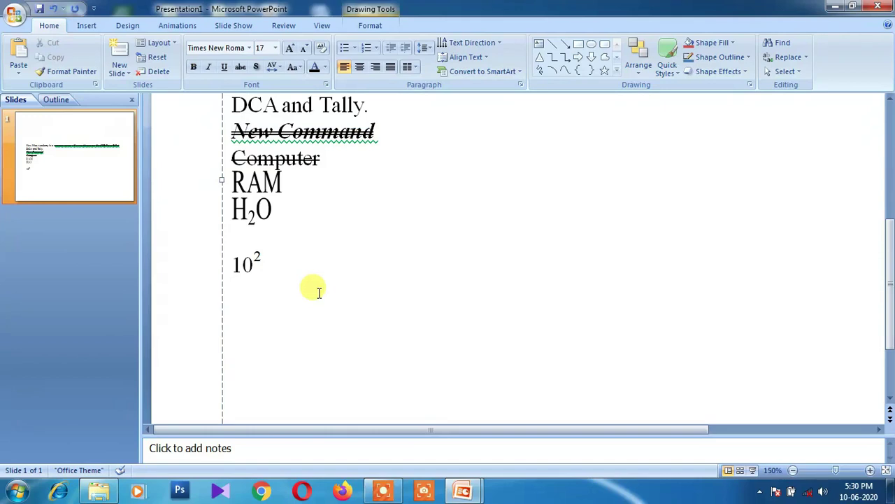
pyautogui.press('Return')
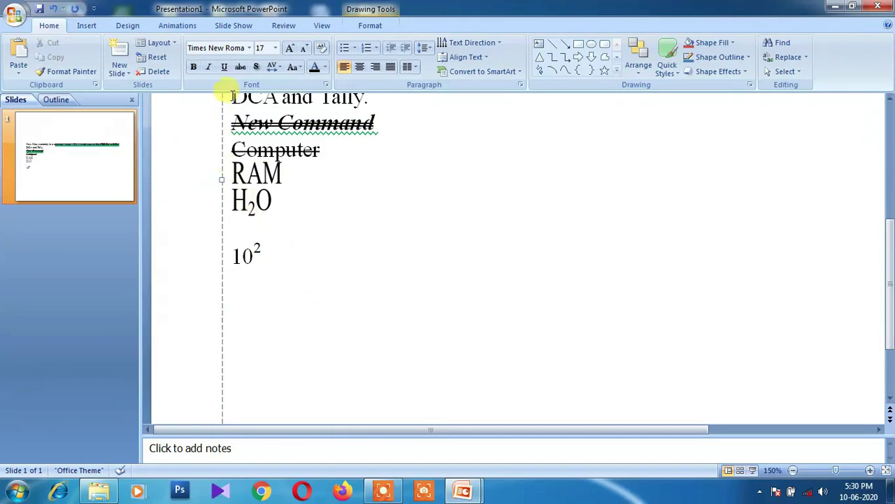
pyautogui.write('Ram is a good boy.')
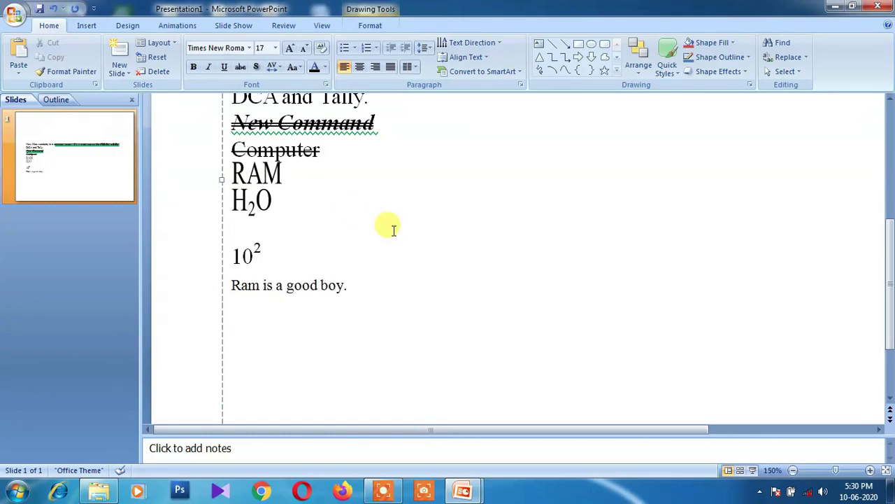
# Clear the superscript effect from "Ram is a good boy." and apply the bold, italic, struck-through formatting of "New Command" to it
pyautogui.click(223, 283)
pyautogui.click(333, 286)
pyautogui.click(231, 284)
pyautogui.moveTo(281, 285); pyautogui.dragTo(346, 288)
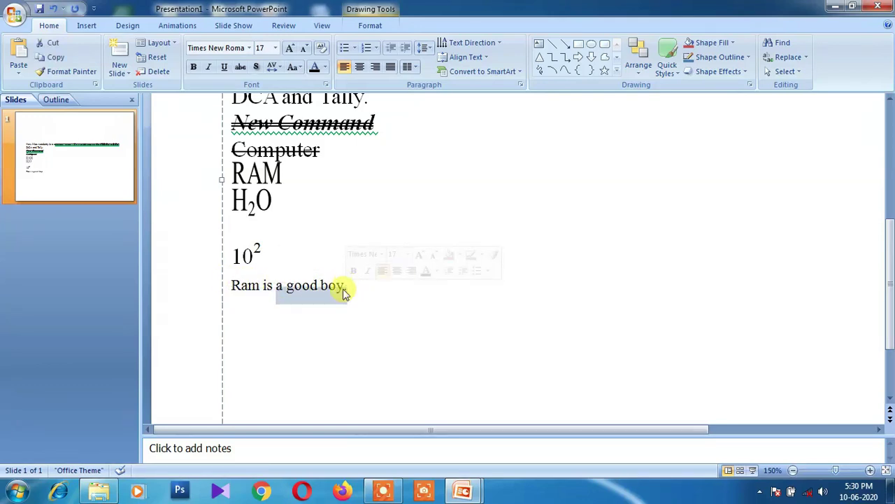
pyautogui.click(273, 284)
pyautogui.hotkey('ctrl', 'a')
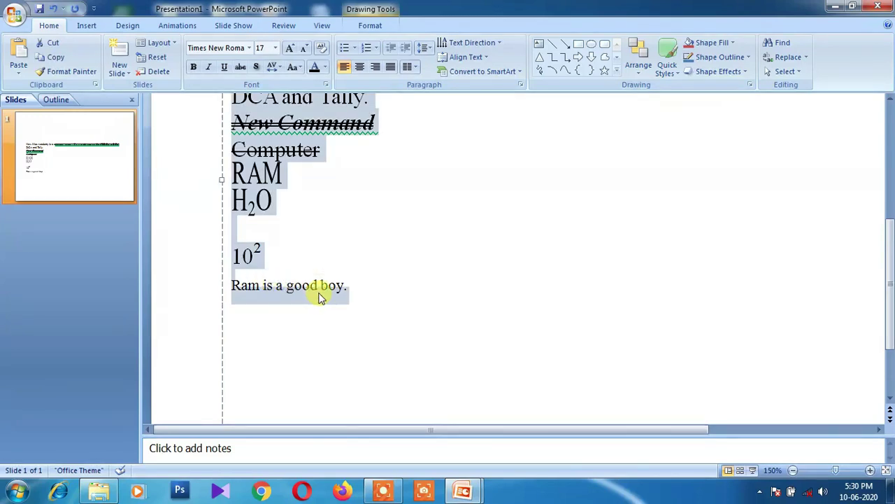
pyautogui.click(297, 287)
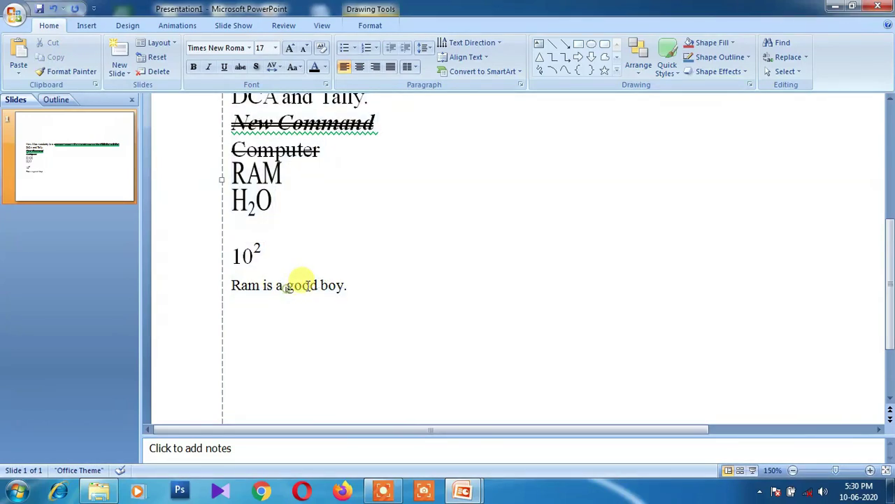
pyautogui.moveTo(231, 296); pyautogui.dragTo(398, 296)
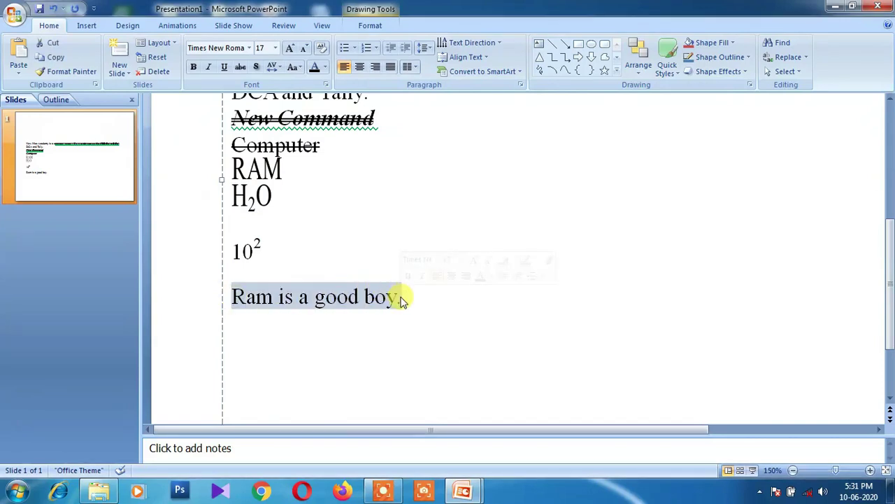
pyautogui.press('F4')
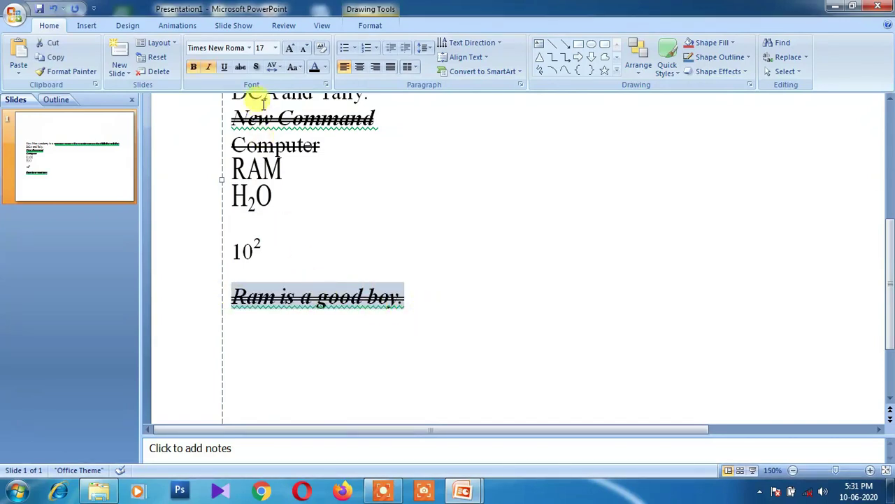
pyautogui.click(312, 305)
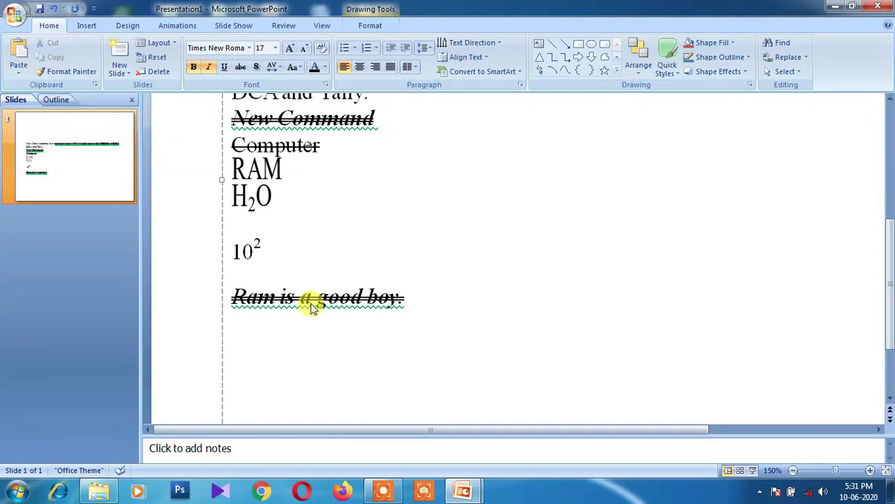
pyautogui.scroll(2, 370, 298)
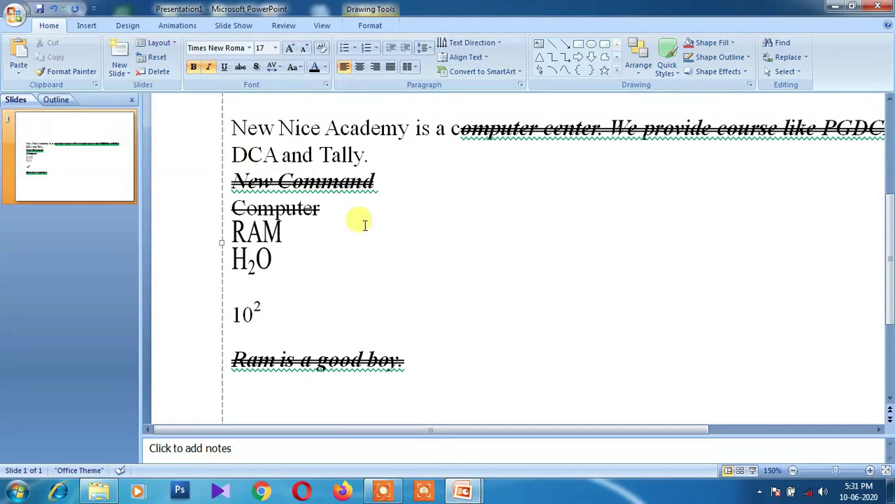